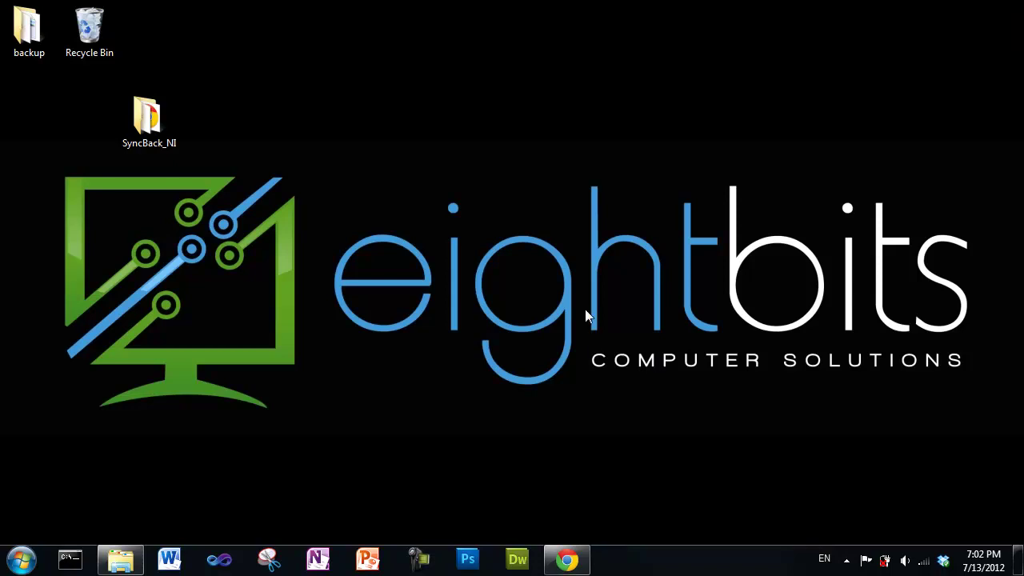
Step: Restore and maximise Chrome, then scroll to the list led by SyncBack Freeware V3.2.21
{"action": "left_click", "coordinate": [567, 563]}
{"action": "left_click", "coordinate": [566, 563]}
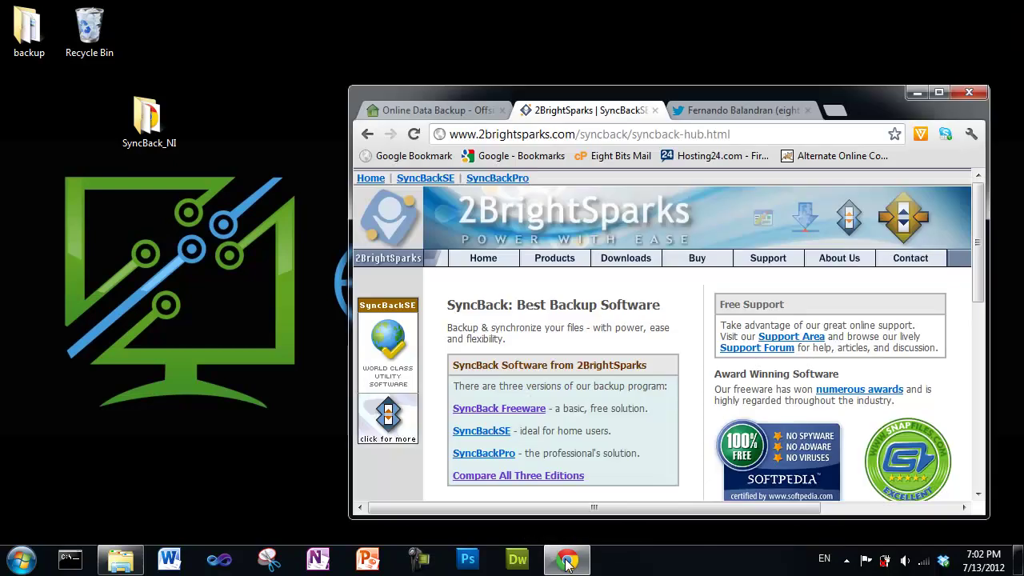
{"action": "left_click", "coordinate": [939, 93]}
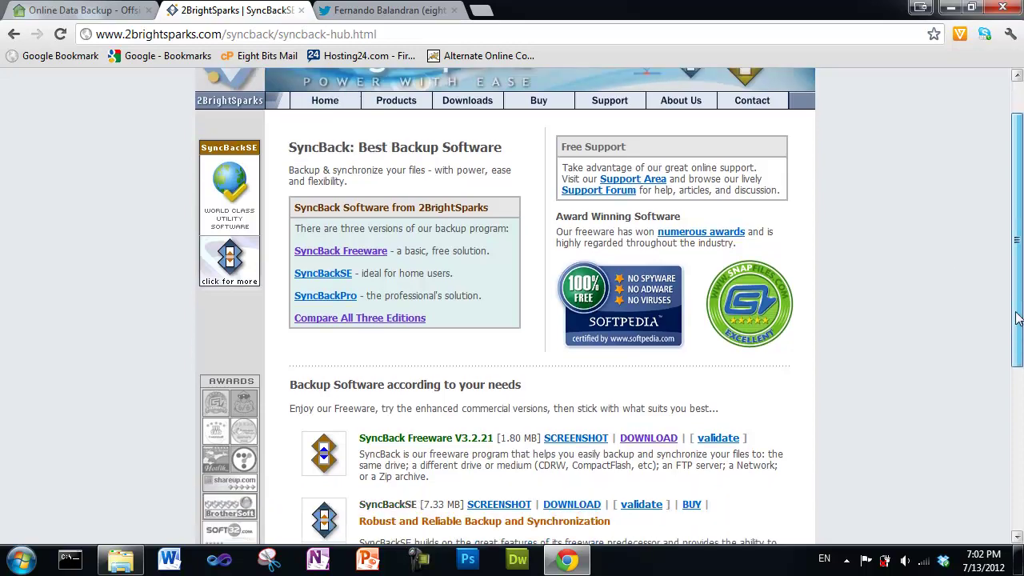
{"action": "left_click_drag", "start_coordinate": [1016, 284], "coordinate": [1001, 446]}
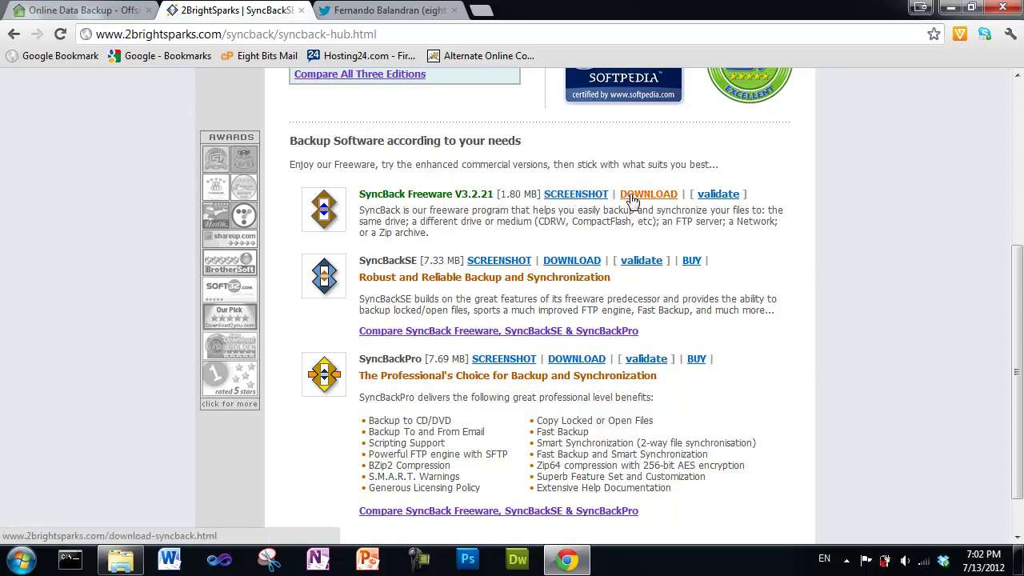
Step: Open the SyncBack Freeware V3.2.26.0 download page and scroll through its language versions
{"action": "left_click", "coordinate": [632, 195]}
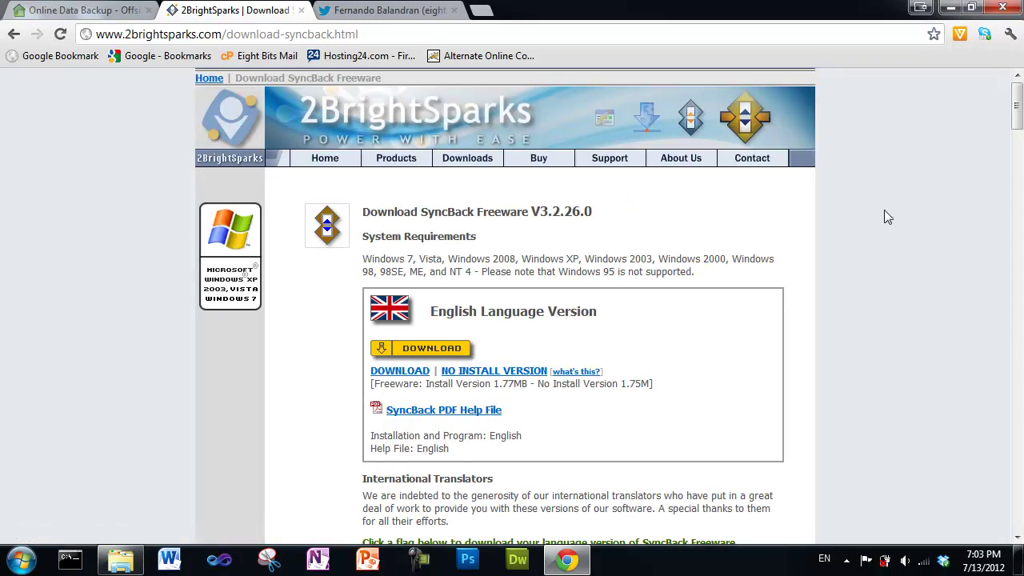
{"action": "scroll", "coordinate": [884, 210], "scroll_direction": "down", "scroll_amount": 2}
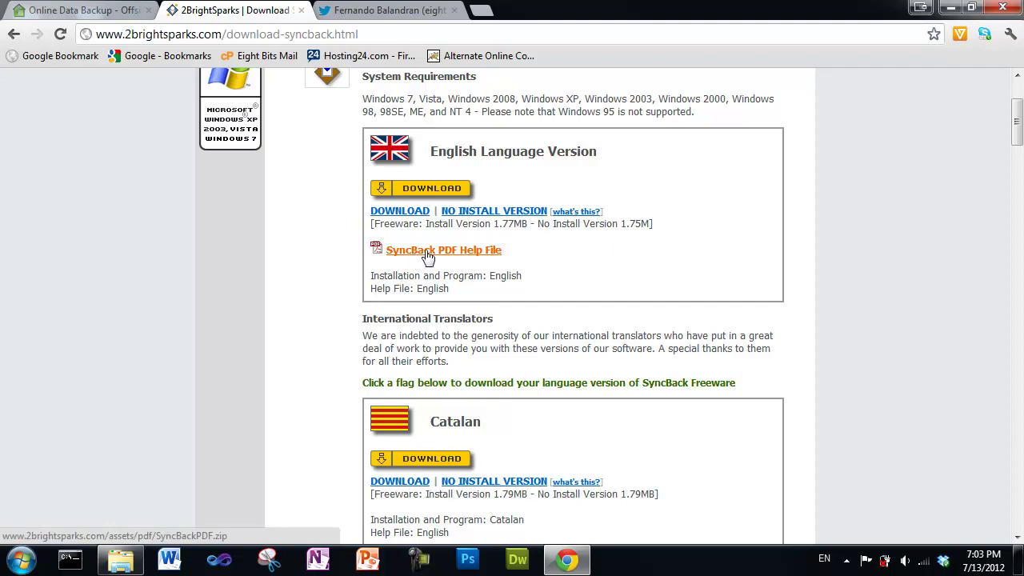
{"action": "scroll", "coordinate": [624, 274], "scroll_direction": "down", "scroll_amount": 3}
{"action": "scroll", "coordinate": [628, 274], "scroll_direction": "down", "scroll_amount": 2}
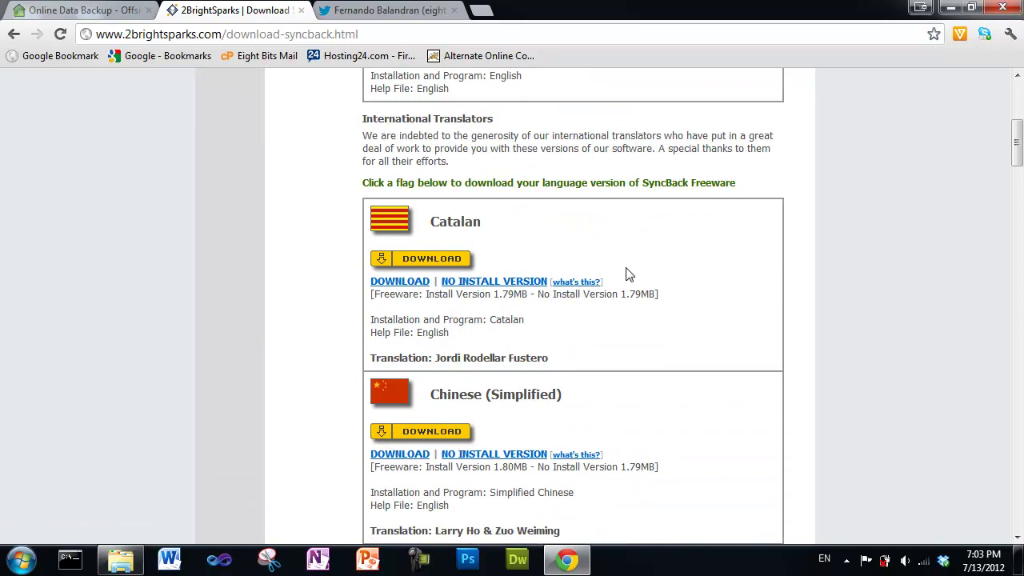
{"action": "scroll", "coordinate": [628, 274], "scroll_direction": "down", "scroll_amount": 2}
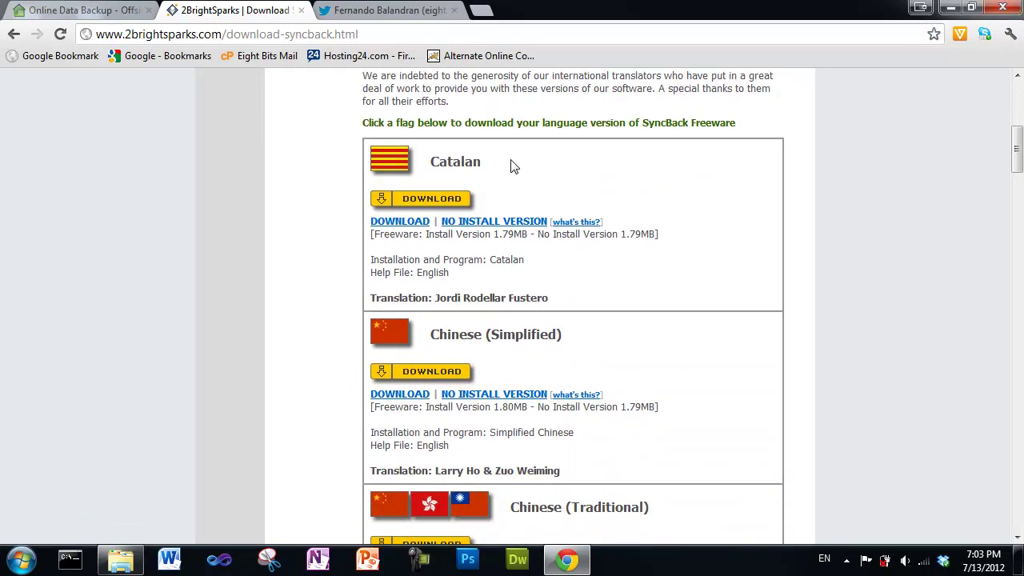
{"action": "scroll", "coordinate": [574, 280], "scroll_direction": "down", "scroll_amount": 2}
{"action": "scroll", "coordinate": [573, 280], "scroll_direction": "down", "scroll_amount": 3}
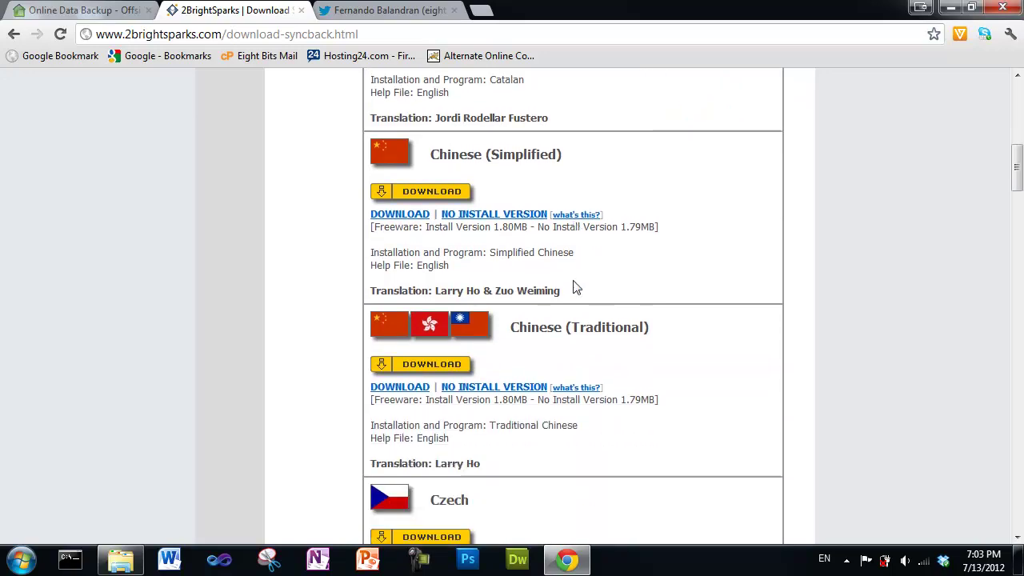
{"action": "scroll", "coordinate": [574, 280], "scroll_direction": "down", "scroll_amount": 3}
{"action": "scroll", "coordinate": [574, 280], "scroll_direction": "down", "scroll_amount": 2}
{"action": "scroll", "coordinate": [574, 280], "scroll_direction": "down", "scroll_amount": 1}
{"action": "scroll", "coordinate": [574, 284], "scroll_direction": "down", "scroll_amount": 4}
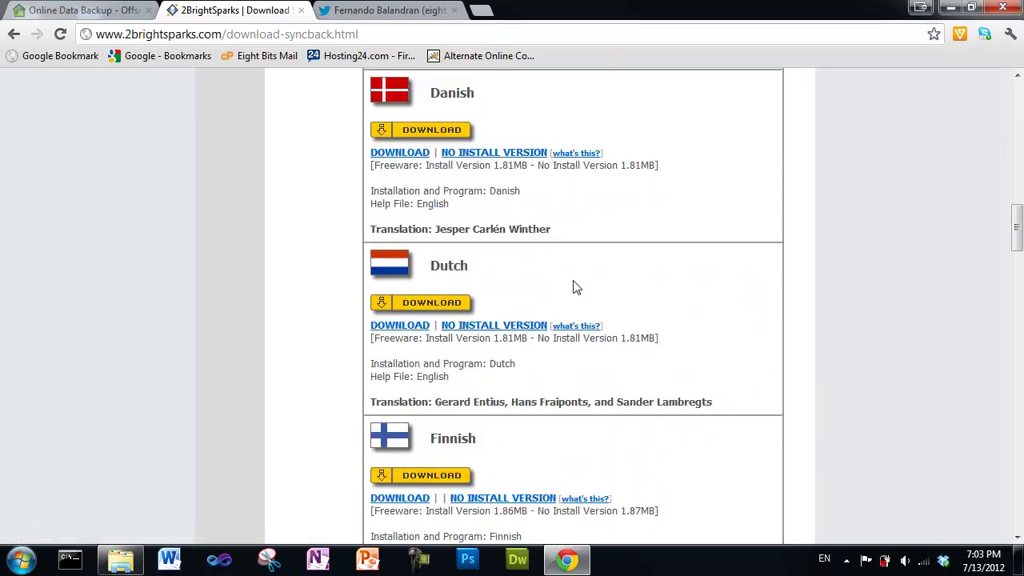
{"action": "scroll", "coordinate": [574, 288], "scroll_direction": "down", "scroll_amount": 1}
{"action": "scroll", "coordinate": [574, 288], "scroll_direction": "down", "scroll_amount": 3}
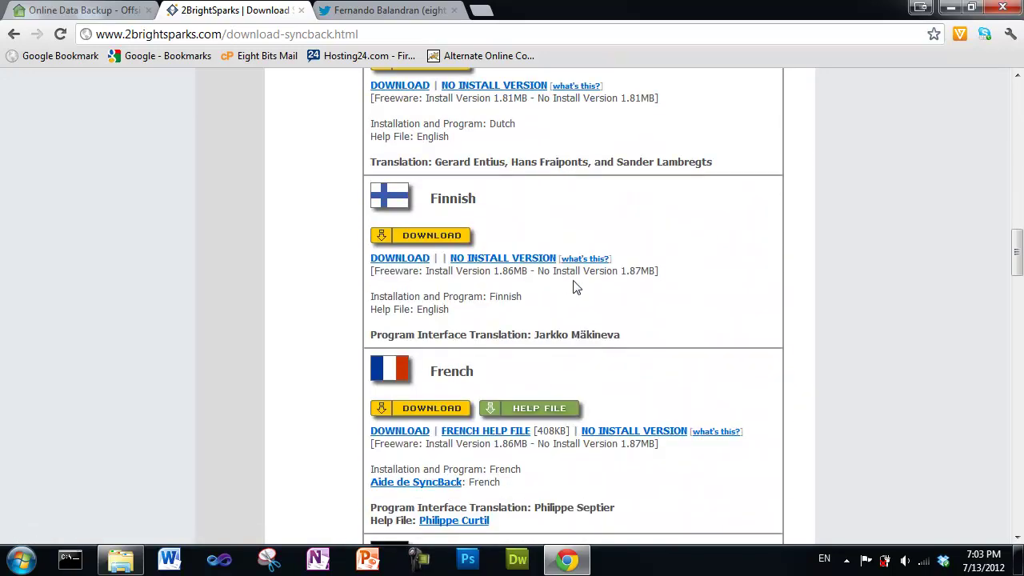
{"action": "scroll", "coordinate": [574, 288], "scroll_direction": "up", "scroll_amount": 6}
{"action": "scroll", "coordinate": [573, 288], "scroll_direction": "up", "scroll_amount": 9}
{"action": "scroll", "coordinate": [574, 288], "scroll_direction": "up", "scroll_amount": 3}
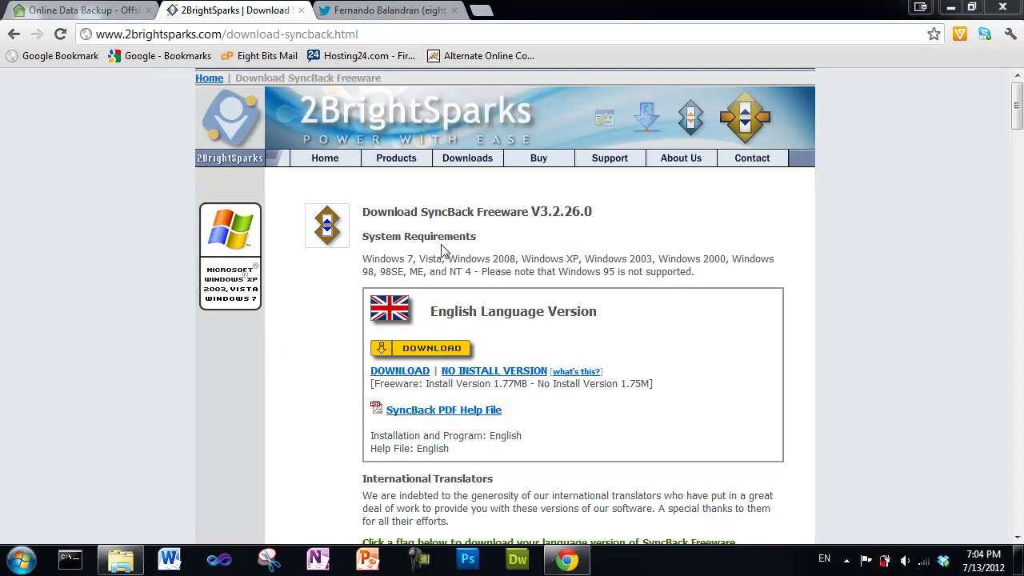
Step: Minimise Chrome and launch SyncBack.exe from the SyncBack_NI desktop folder
{"action": "left_click", "coordinate": [951, 10]}
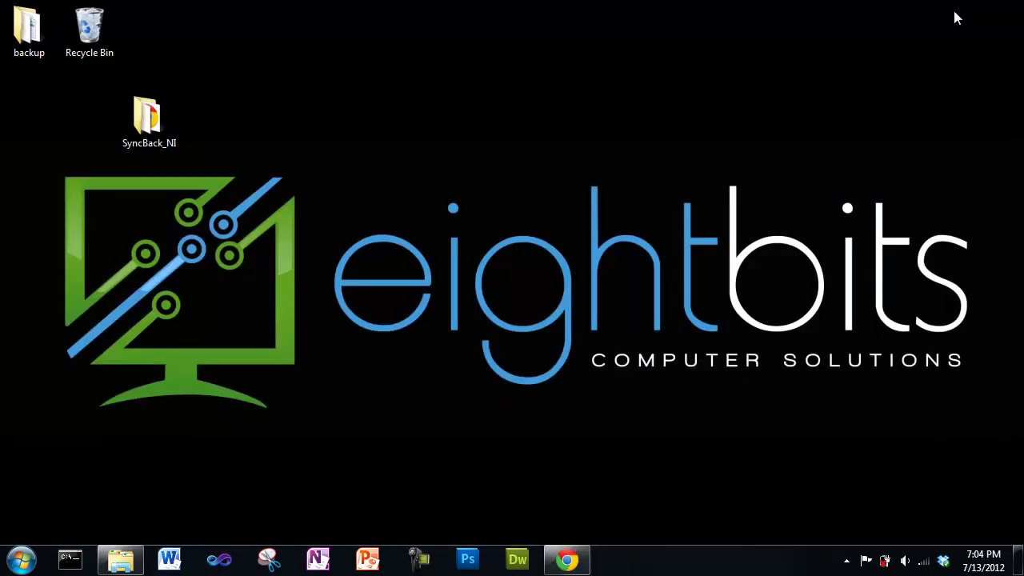
{"action": "double_click", "coordinate": [150, 122]}
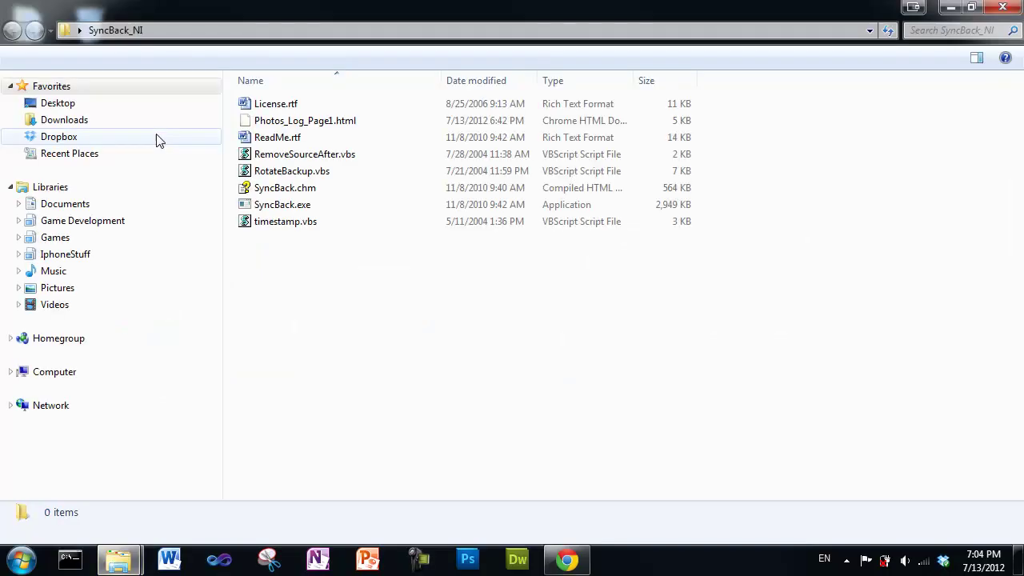
{"action": "left_click", "coordinate": [287, 206]}
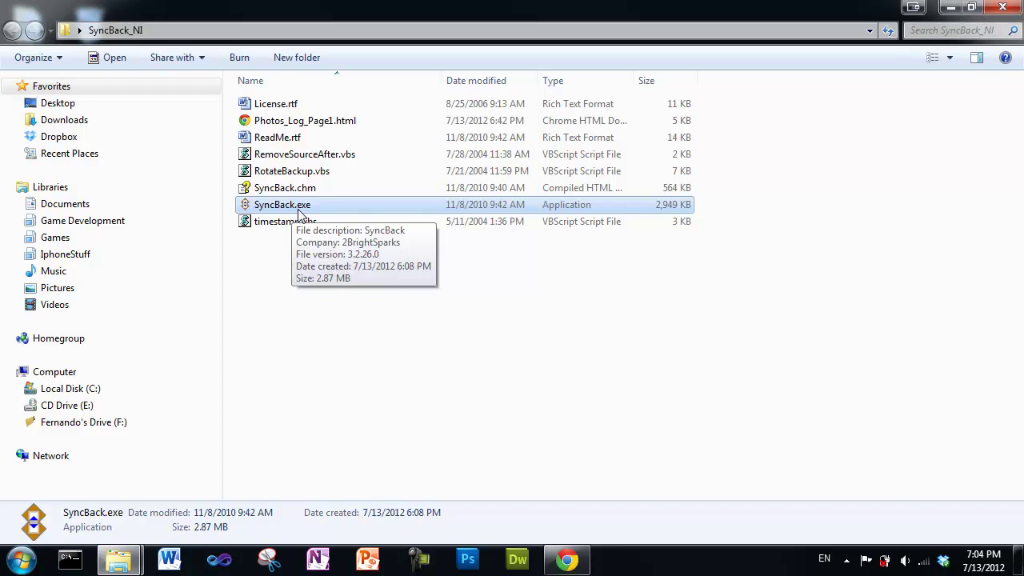
{"action": "double_click", "coordinate": [298, 210]}
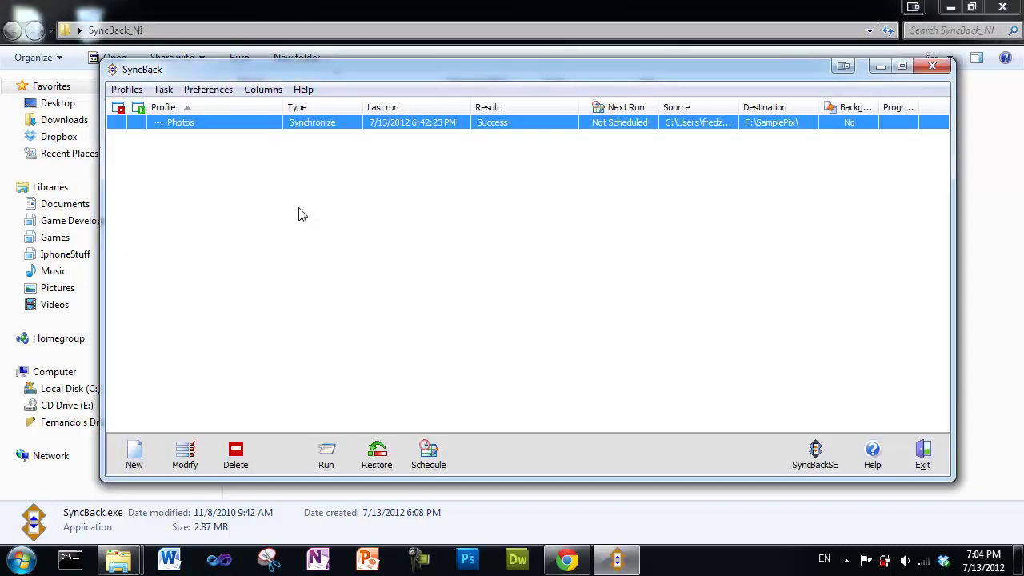
Step: Delete the existing Photos profile, confirming both prompts
{"action": "right_click", "coordinate": [224, 132]}
{"action": "left_click", "coordinate": [270, 245]}
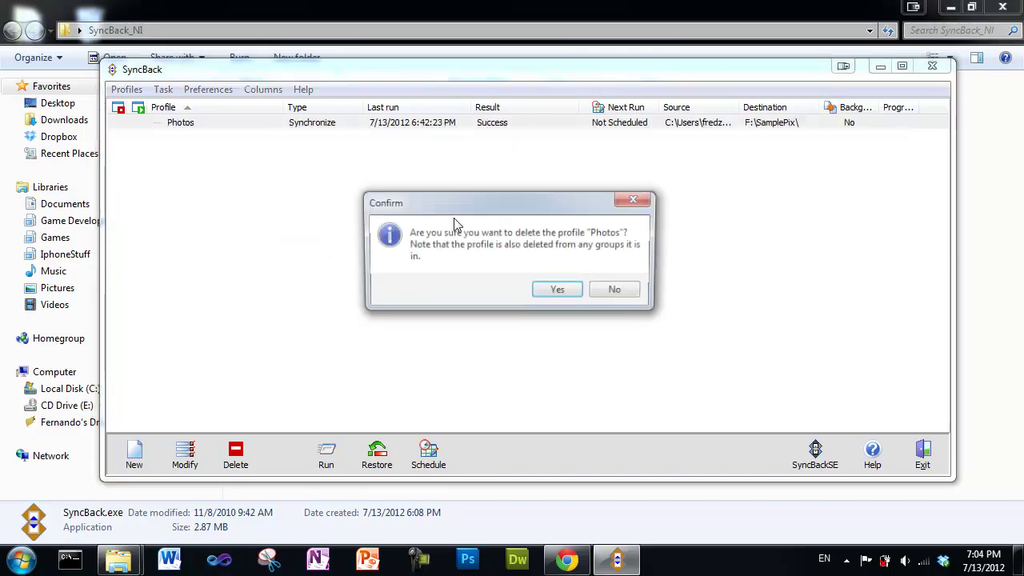
{"action": "left_click", "coordinate": [557, 293]}
{"action": "left_click", "coordinate": [560, 283]}
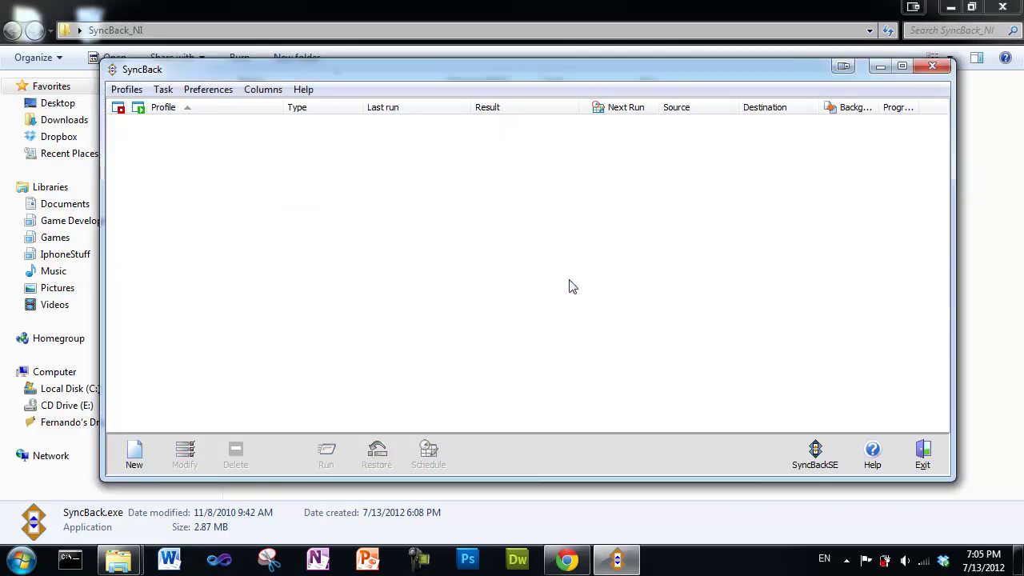
Step: Create a new Synchronisation profile named Photos
{"action": "left_click", "coordinate": [140, 454]}
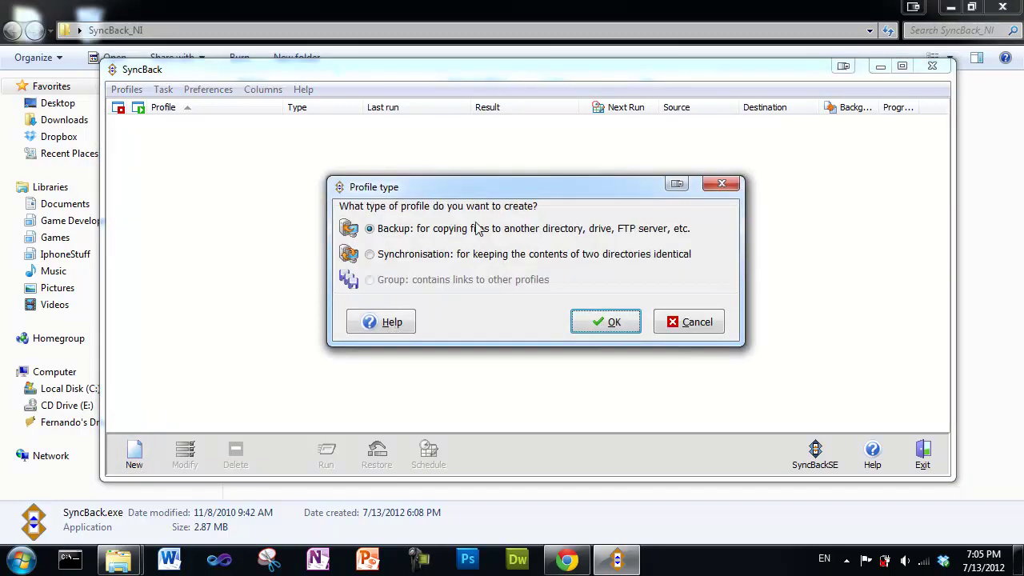
{"action": "left_click_drag", "start_coordinate": [497, 191], "coordinate": [477, 162]}
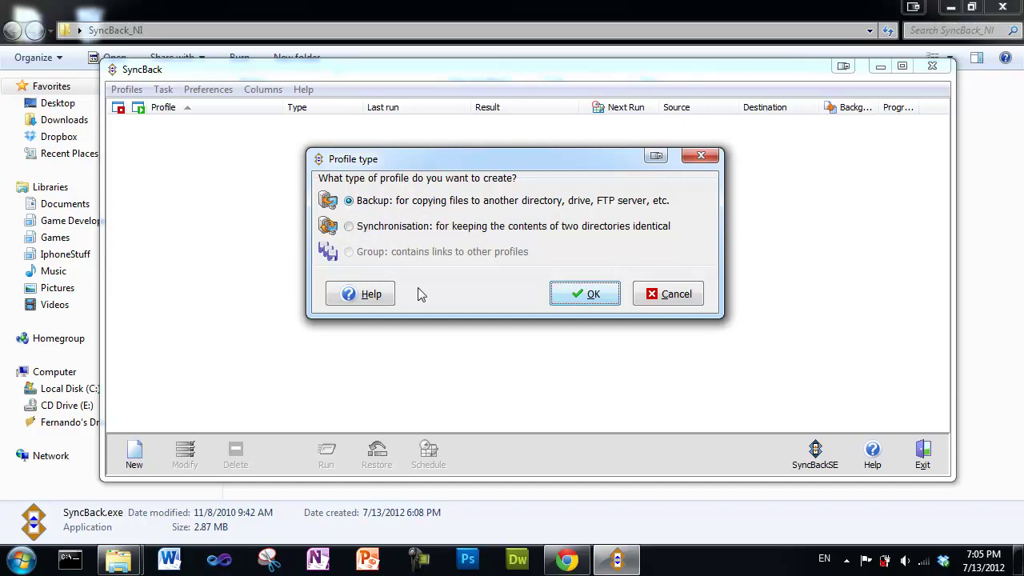
{"action": "left_click", "coordinate": [350, 226]}
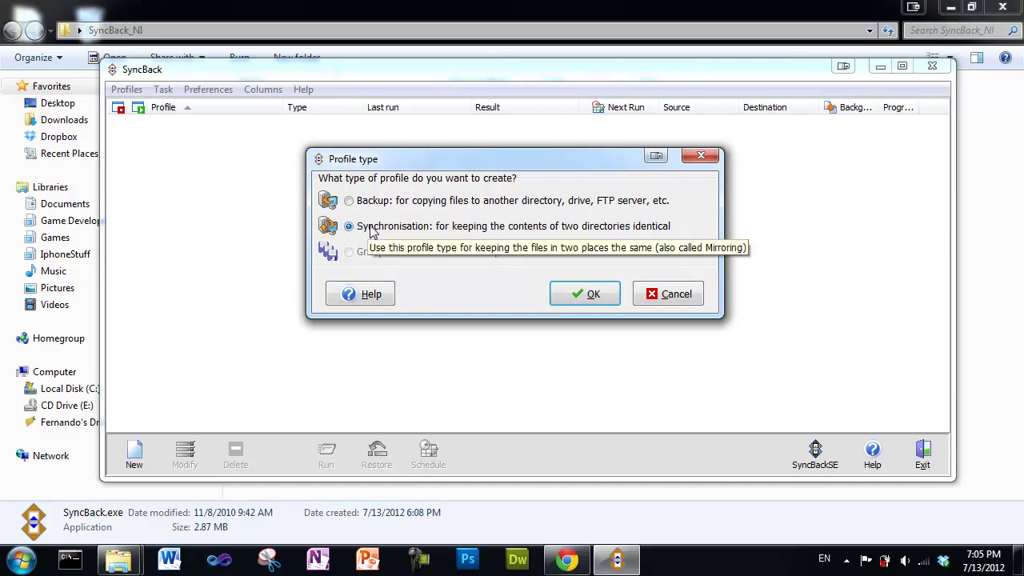
{"action": "left_click", "coordinate": [594, 295]}
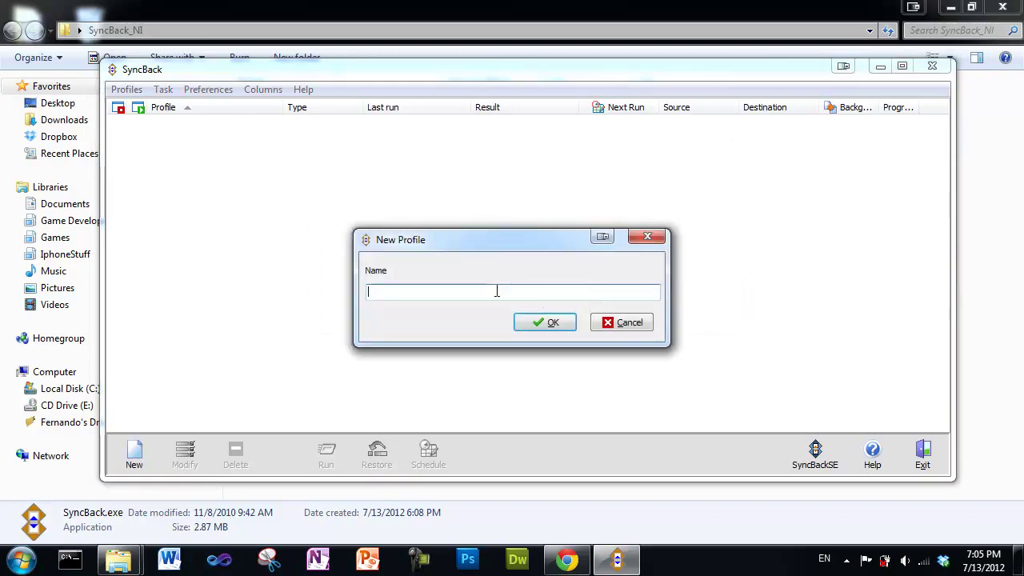
{"action": "type", "text": "Photos"}
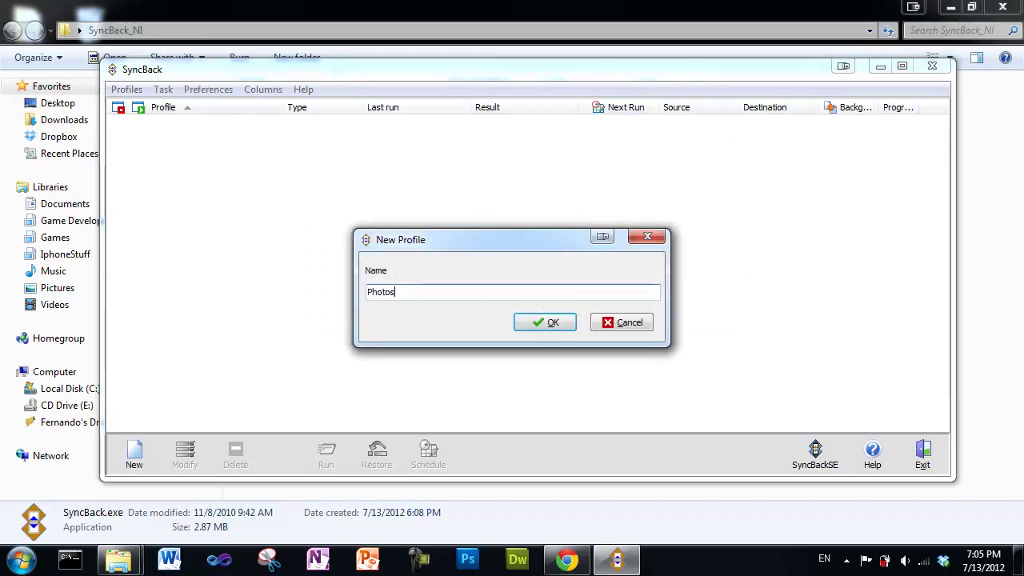
{"action": "left_click", "coordinate": [547, 322]}
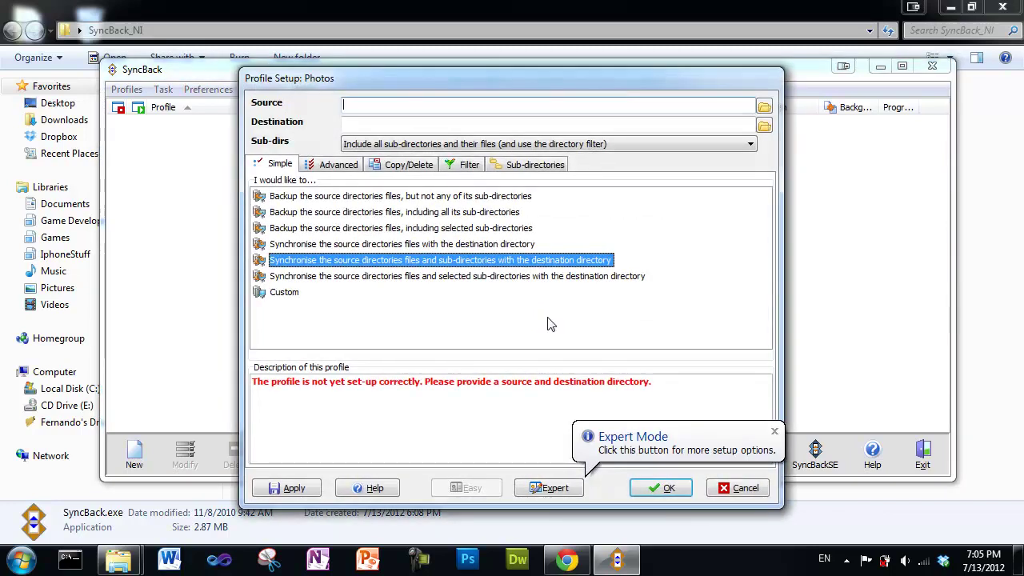
Step: Set the Photos profile source folder to My Pictures\Sample Pix
{"action": "left_click", "coordinate": [774, 431]}
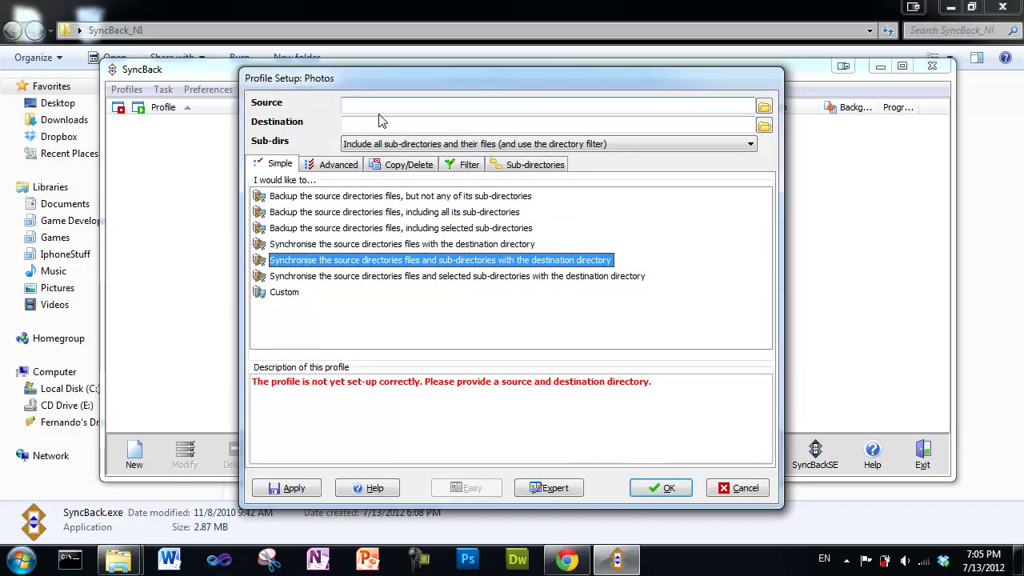
{"action": "left_click", "coordinate": [763, 110]}
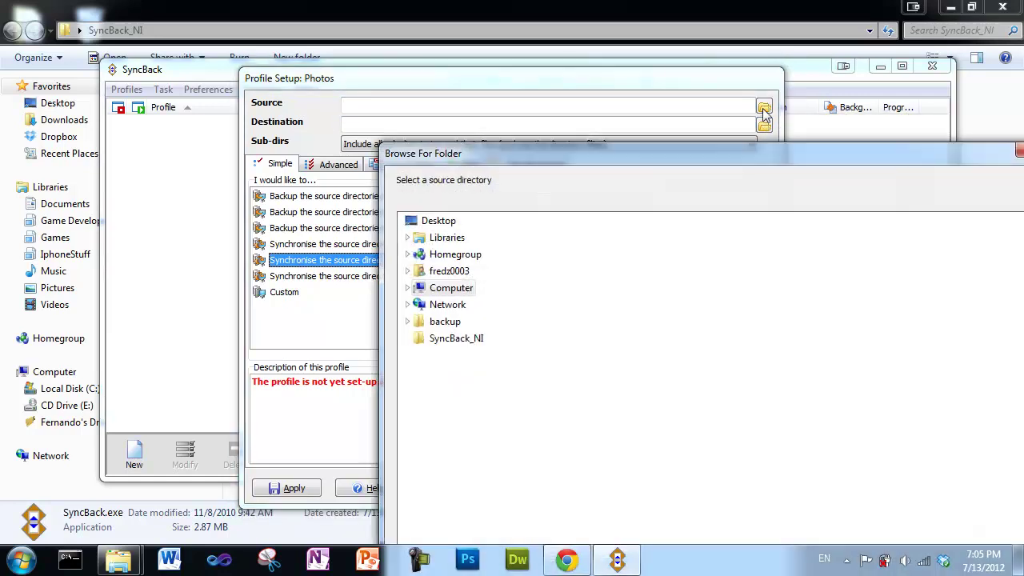
{"action": "left_click_drag", "start_coordinate": [772, 159], "coordinate": [715, 95]}
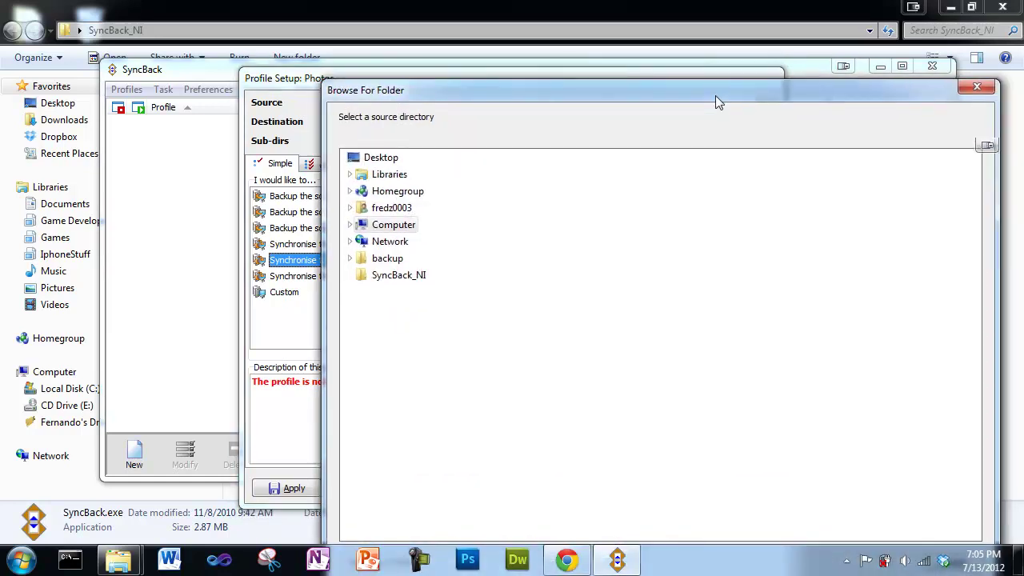
{"action": "left_click", "coordinate": [350, 208]}
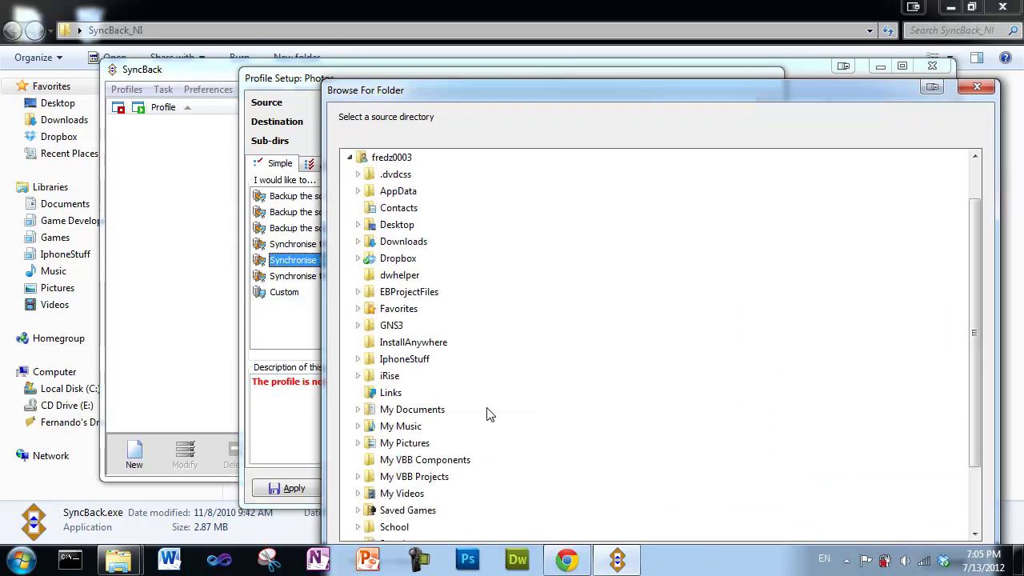
{"action": "left_click", "coordinate": [357, 443]}
{"action": "scroll", "coordinate": [424, 436], "scroll_direction": "down", "scroll_amount": 2}
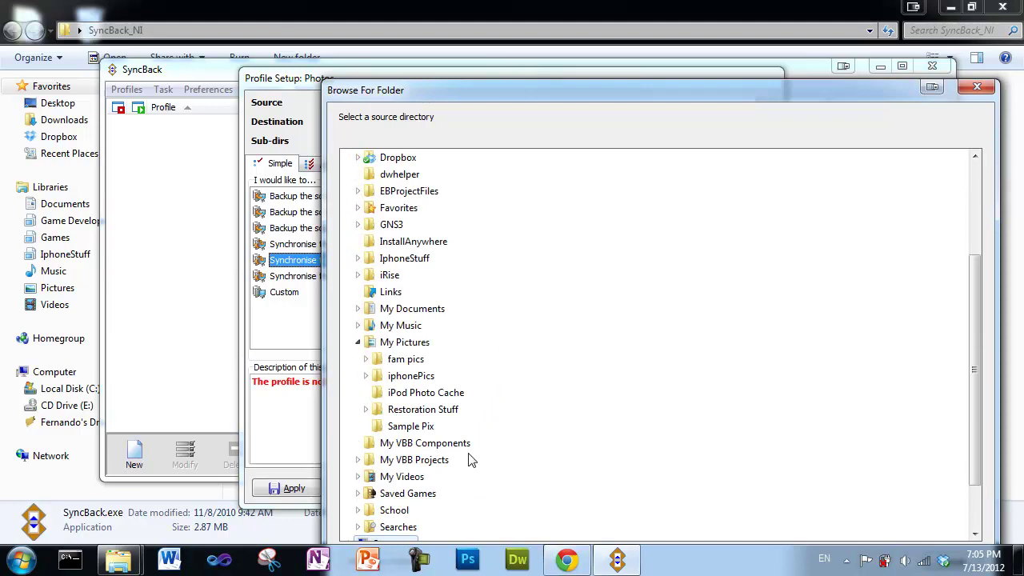
{"action": "left_click", "coordinate": [410, 429]}
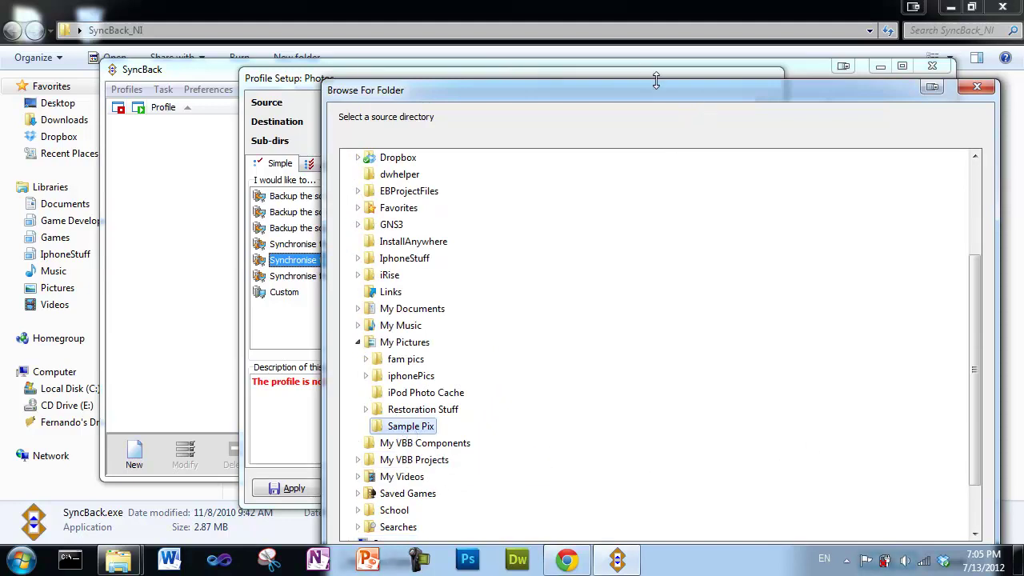
{"action": "left_click_drag", "start_coordinate": [656, 80], "coordinate": [546, 33]}
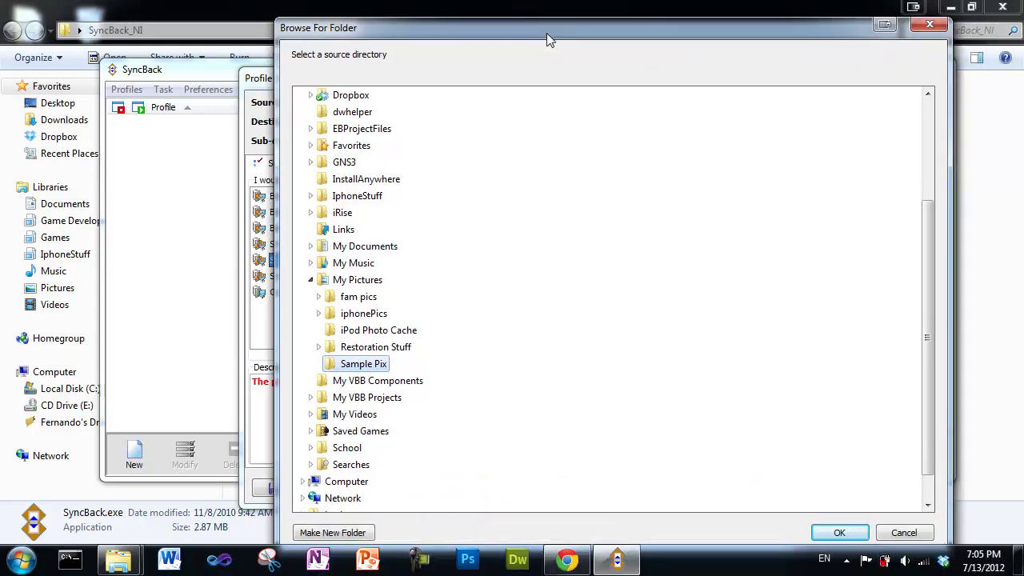
{"action": "left_click", "coordinate": [834, 530]}
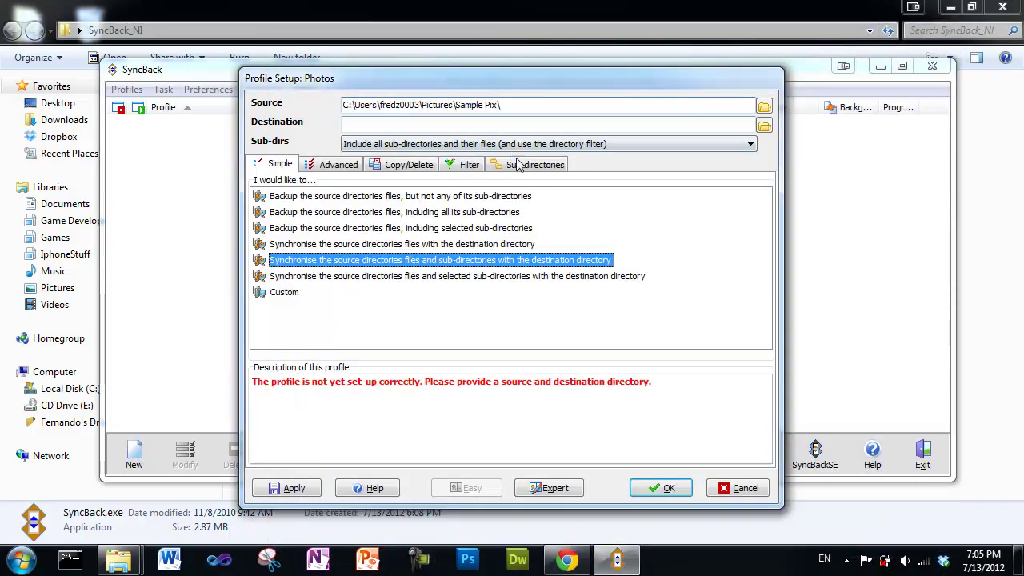
Step: Set the Photos profile destination folder to F:\SamplePix
{"action": "left_click", "coordinate": [764, 128]}
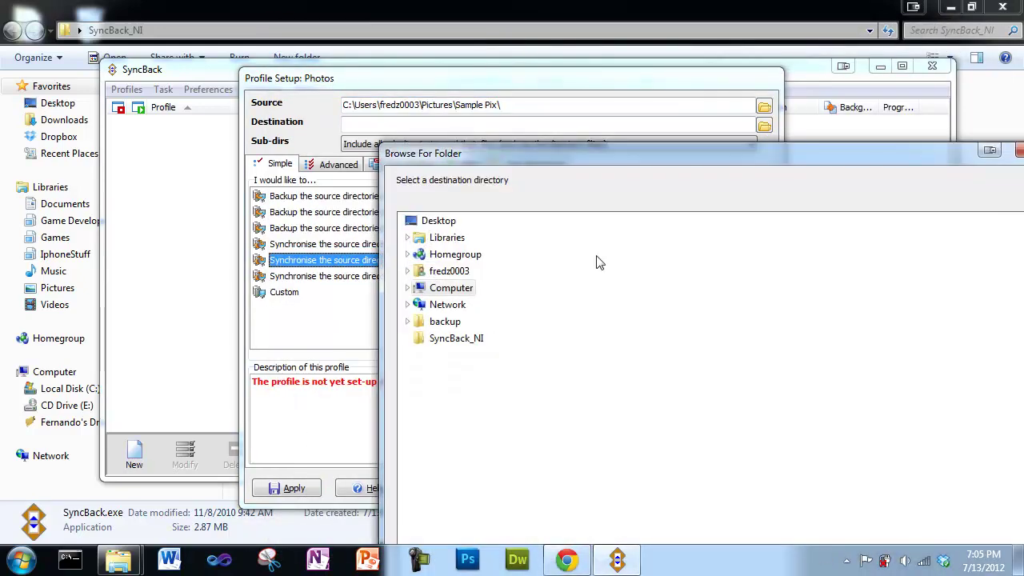
{"action": "left_click_drag", "start_coordinate": [625, 156], "coordinate": [504, 85]}
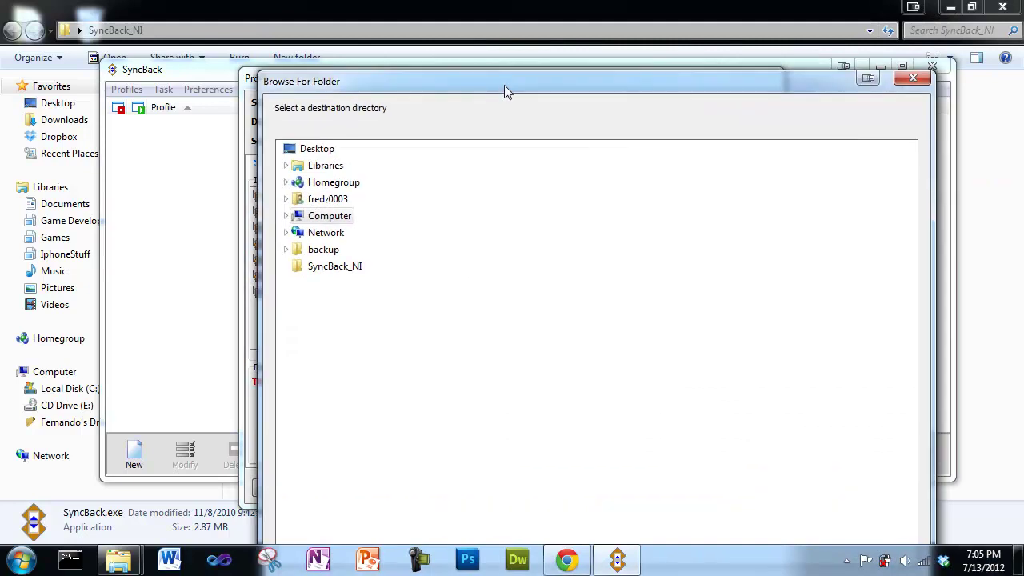
{"action": "left_click", "coordinate": [286, 216]}
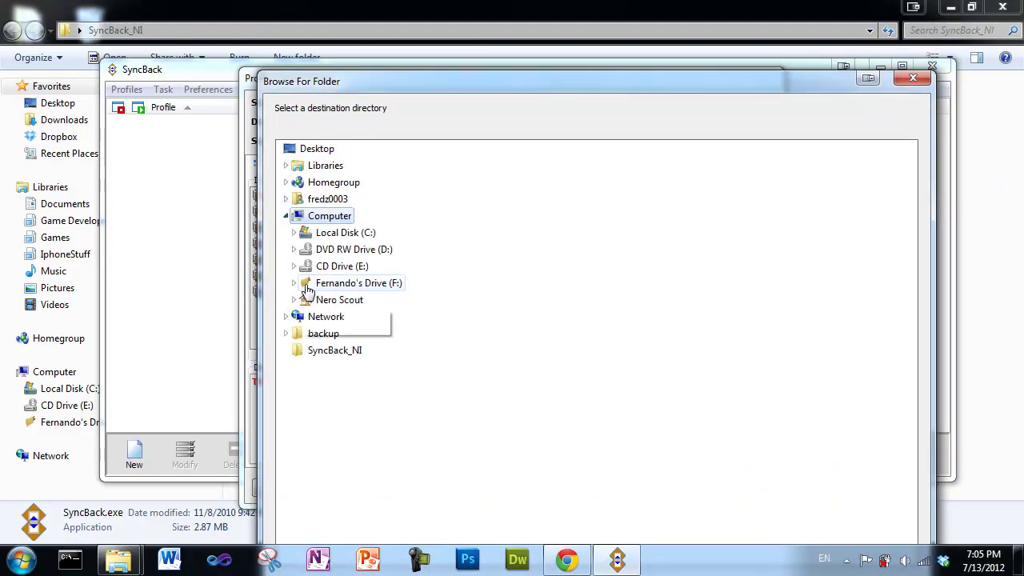
{"action": "left_click", "coordinate": [293, 283]}
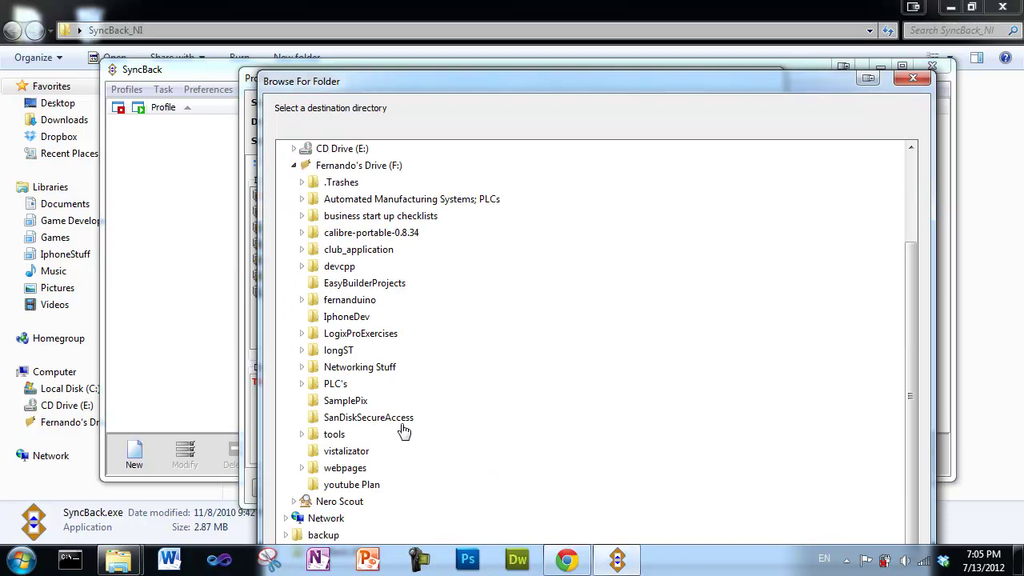
{"action": "left_click", "coordinate": [346, 402]}
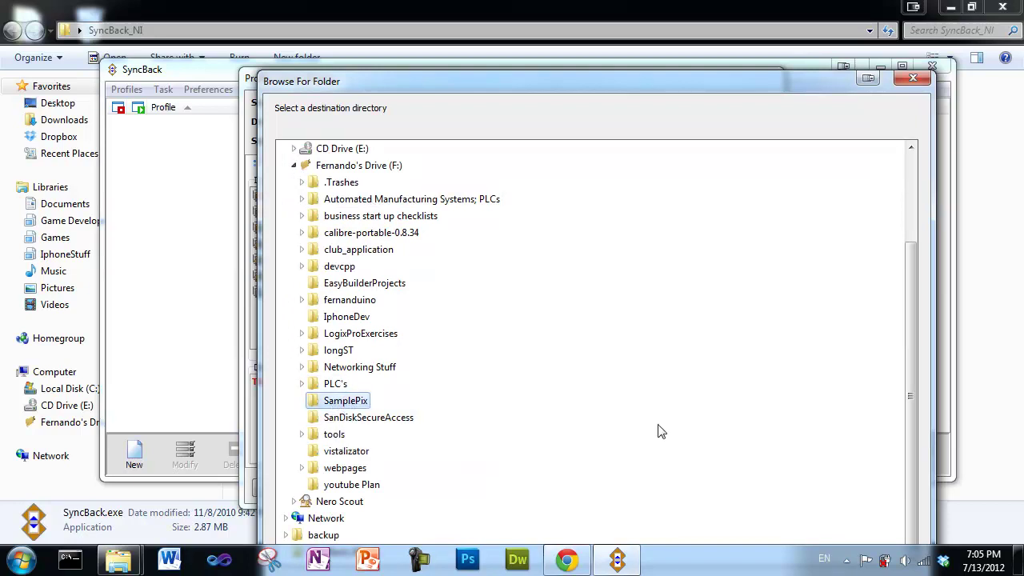
{"action": "left_click_drag", "start_coordinate": [638, 80], "coordinate": [608, 37]}
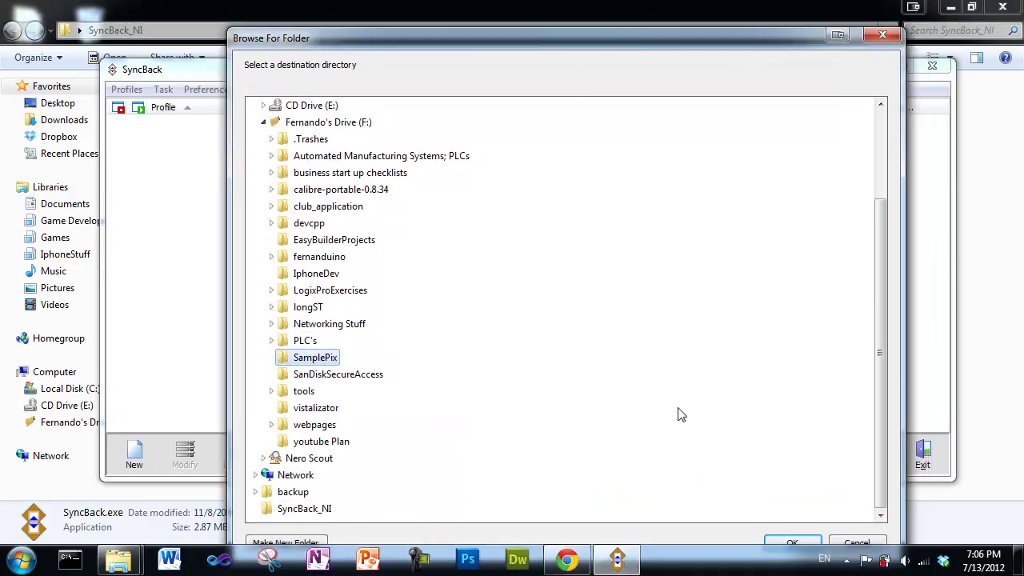
{"action": "left_click", "coordinate": [785, 543]}
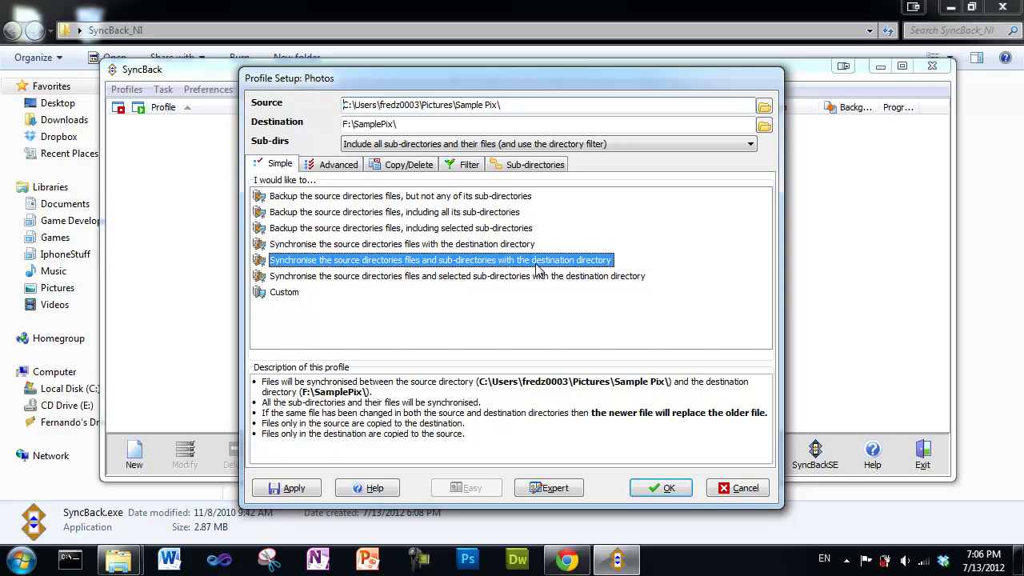
Step: Save the Photos profile and complete a simulated run, then select the Photos row
{"action": "left_click", "coordinate": [669, 492]}
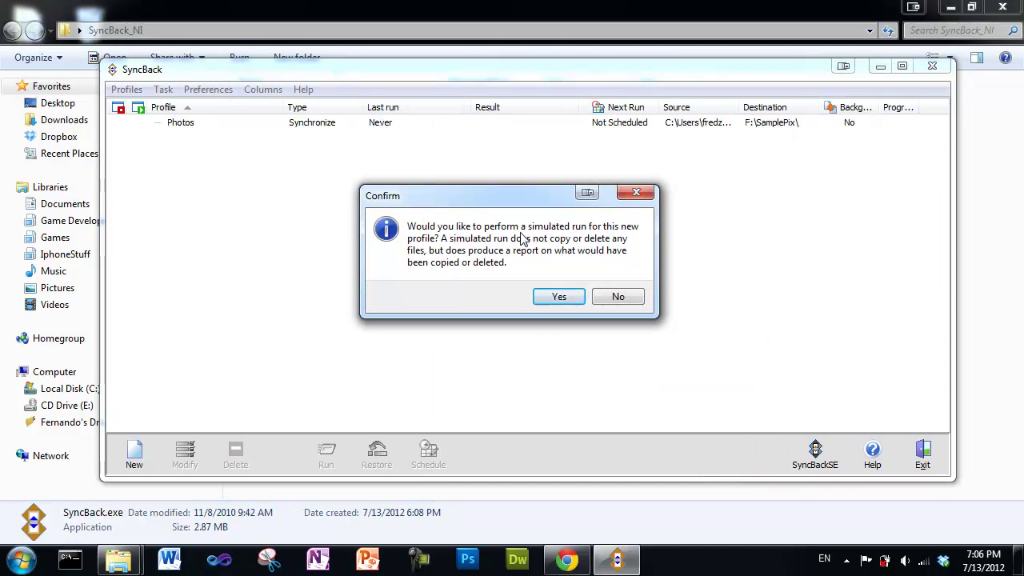
{"action": "left_click", "coordinate": [558, 296]}
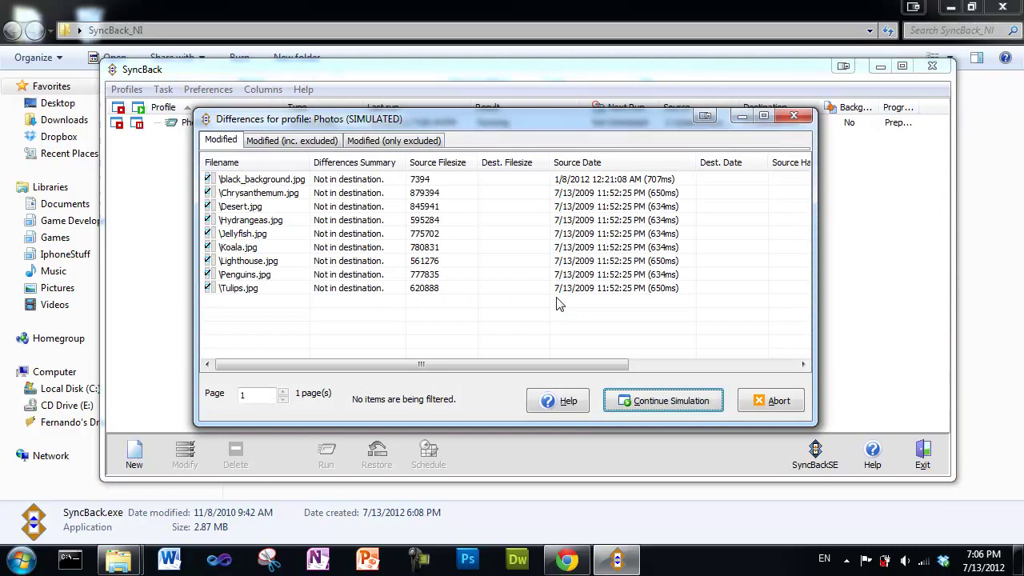
{"action": "left_click", "coordinate": [648, 400]}
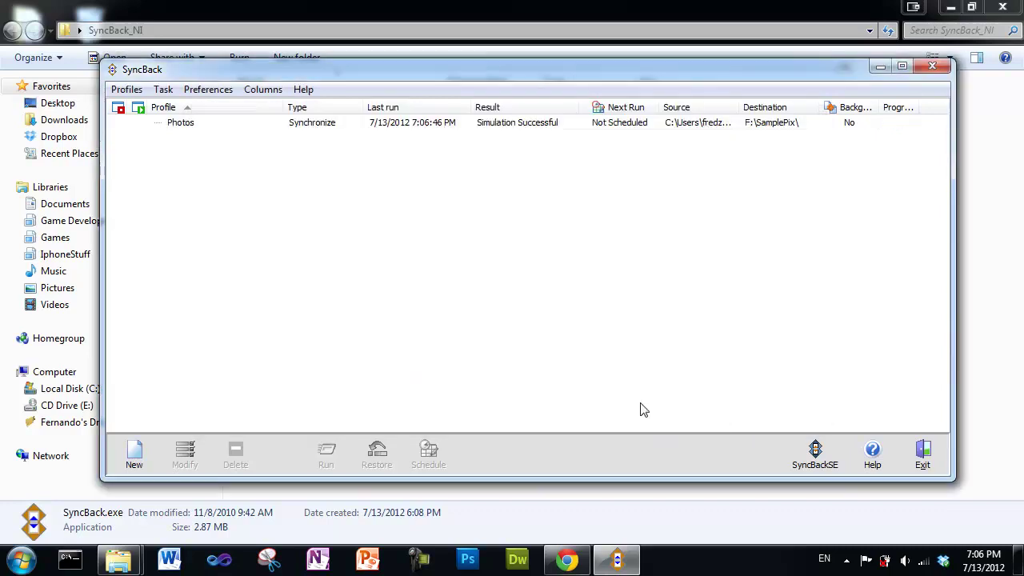
{"action": "left_click", "coordinate": [520, 124]}
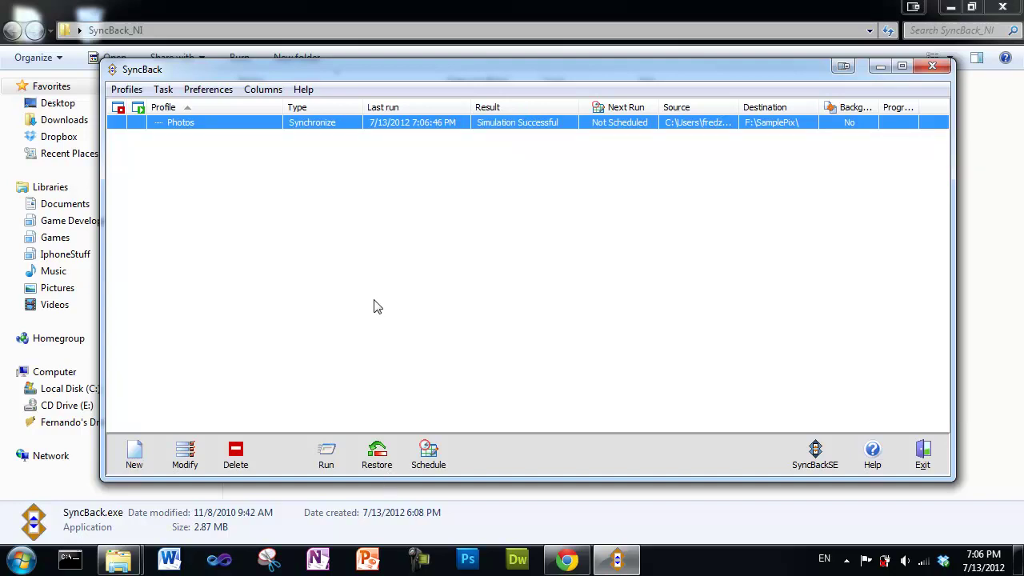
Step: Create a schedule for Photos, keeping the blank-password restriction and acknowledging the warning
{"action": "left_click", "coordinate": [430, 466]}
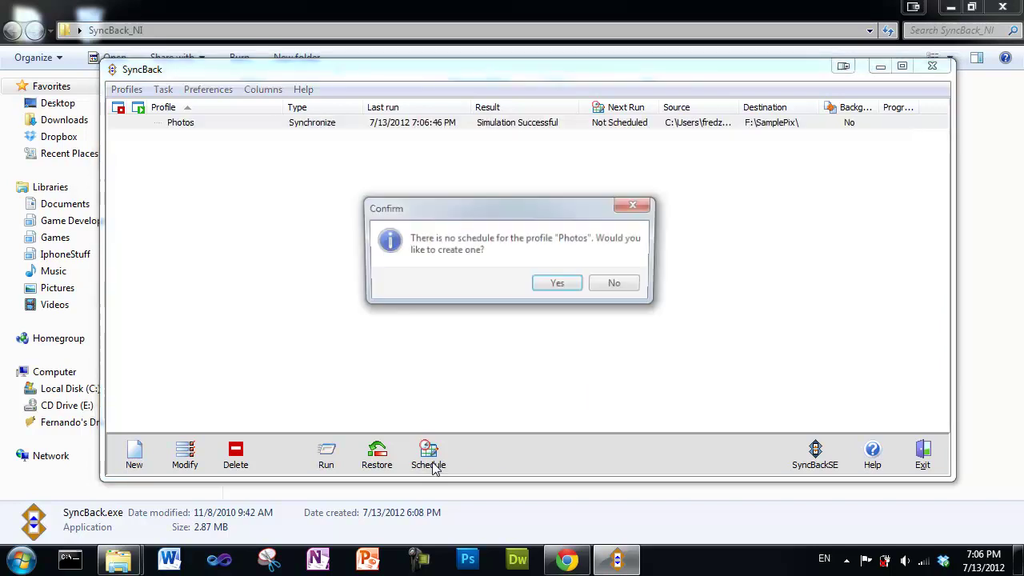
{"action": "left_click", "coordinate": [559, 286]}
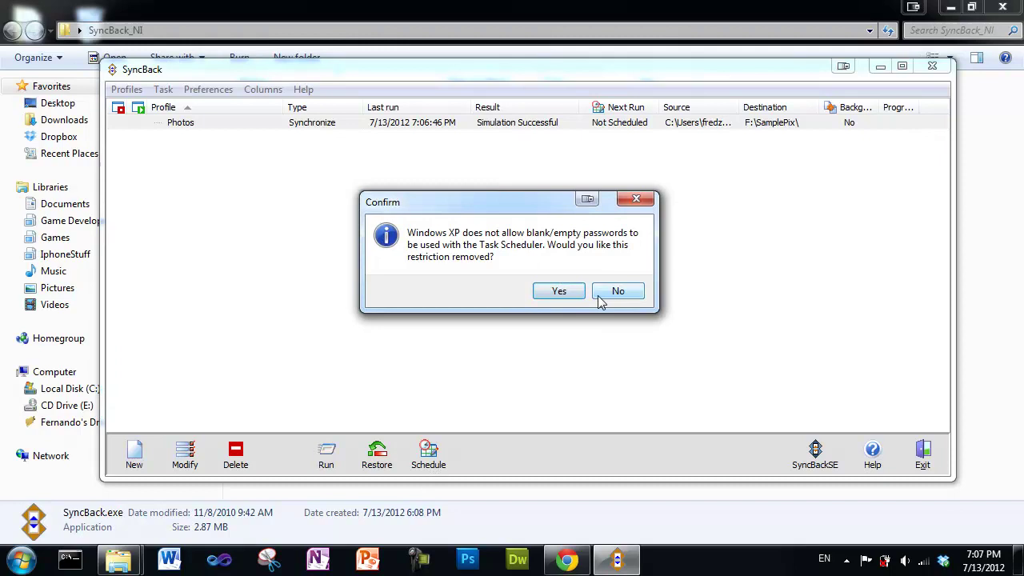
{"action": "left_click", "coordinate": [614, 291]}
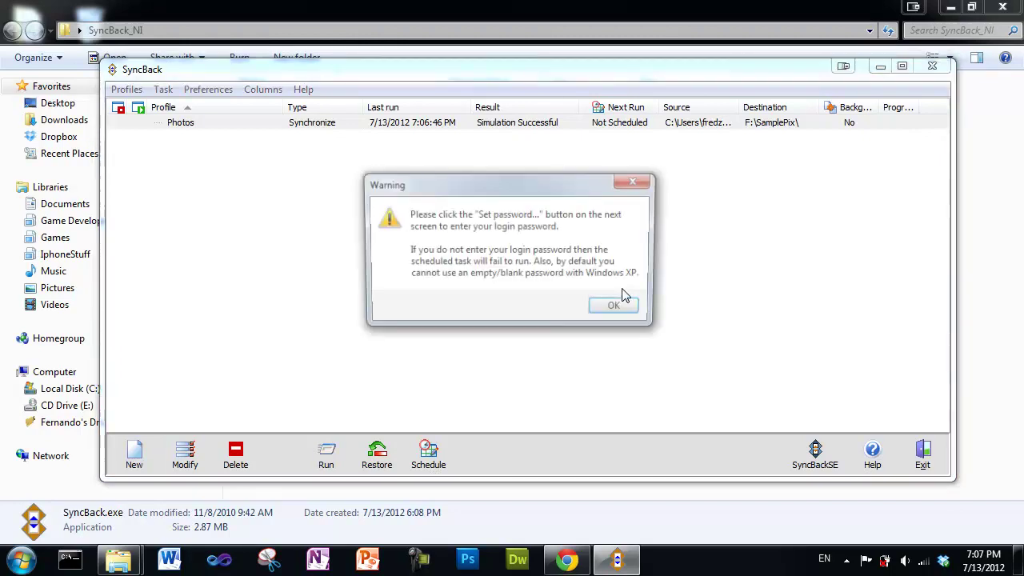
{"action": "left_click", "coordinate": [618, 279]}
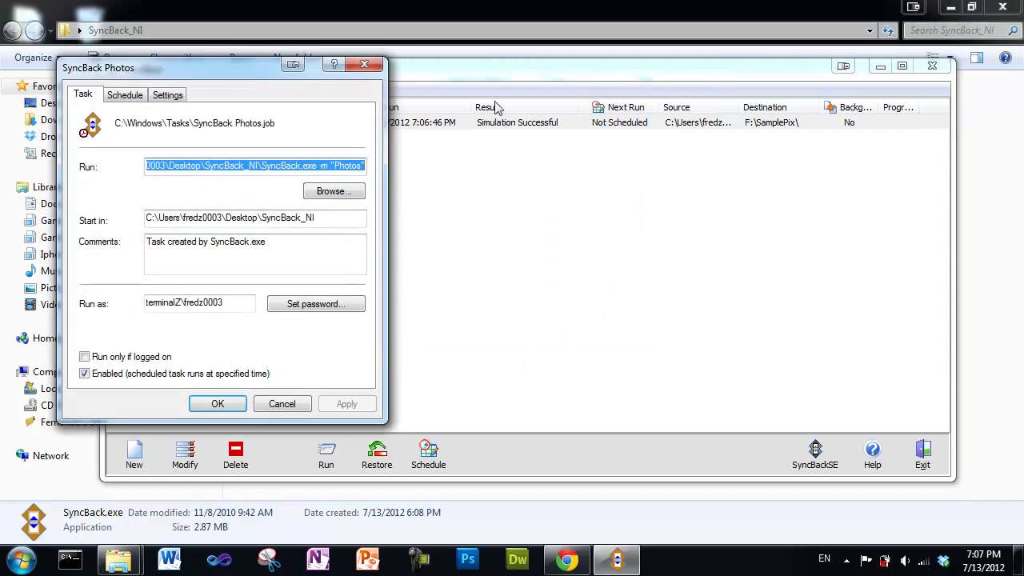
{"action": "left_click_drag", "start_coordinate": [258, 78], "coordinate": [612, 80]}
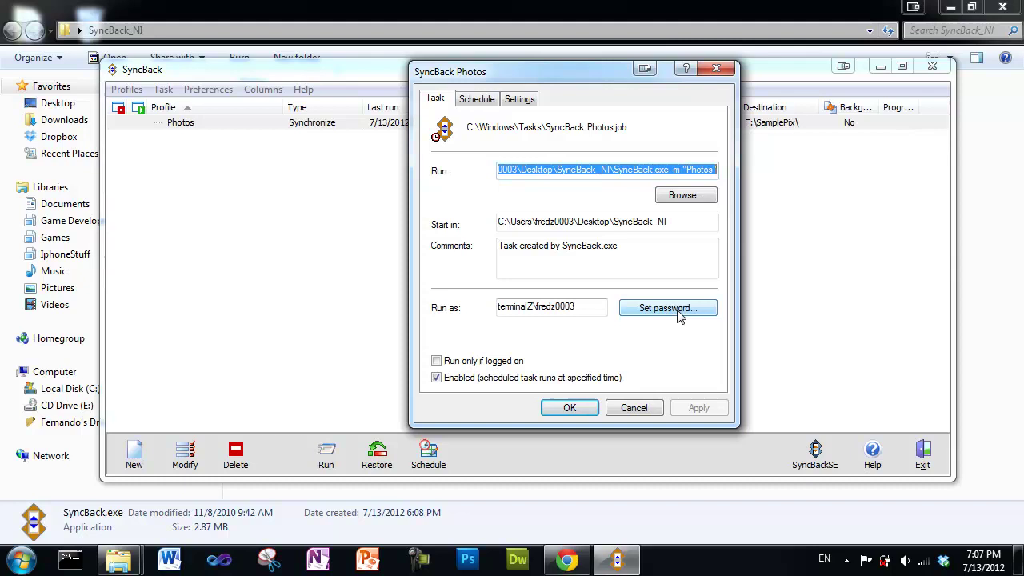
Step: Review the scheduled task's Daily frequency and settings tabs, then close its properties
{"action": "left_click", "coordinate": [479, 98]}
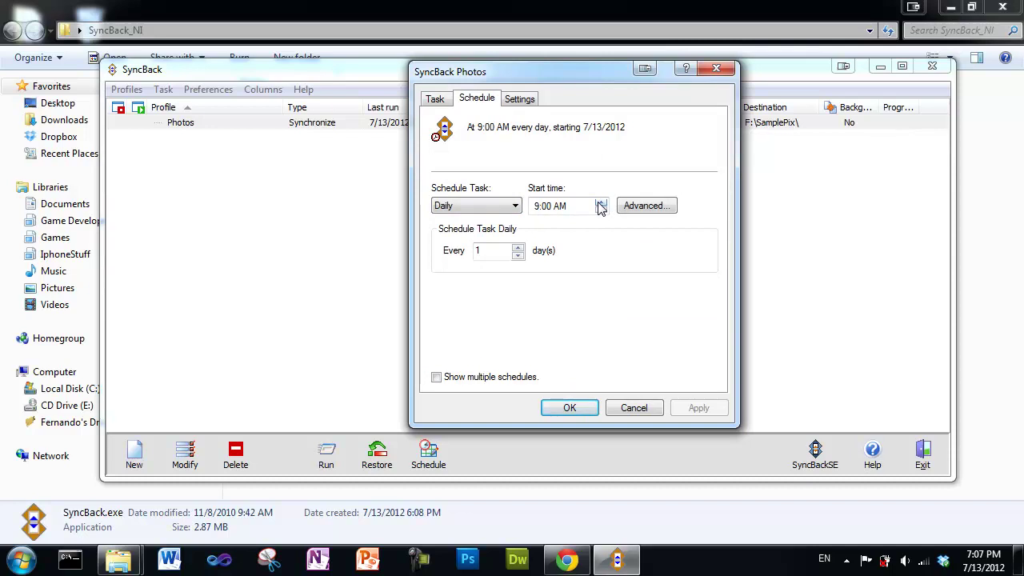
{"action": "left_click", "coordinate": [516, 208]}
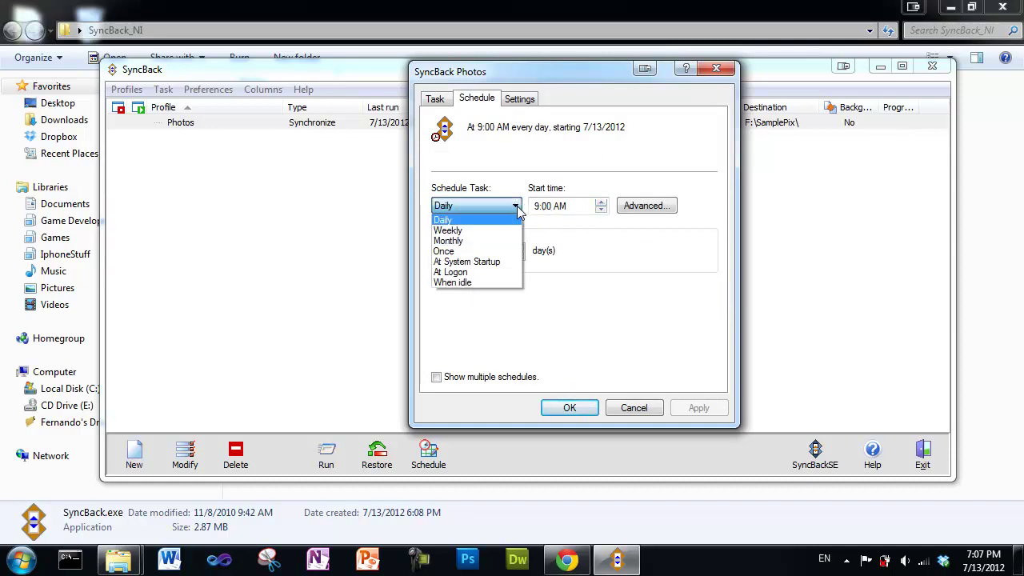
{"action": "left_click", "coordinate": [517, 208]}
{"action": "left_click", "coordinate": [517, 208]}
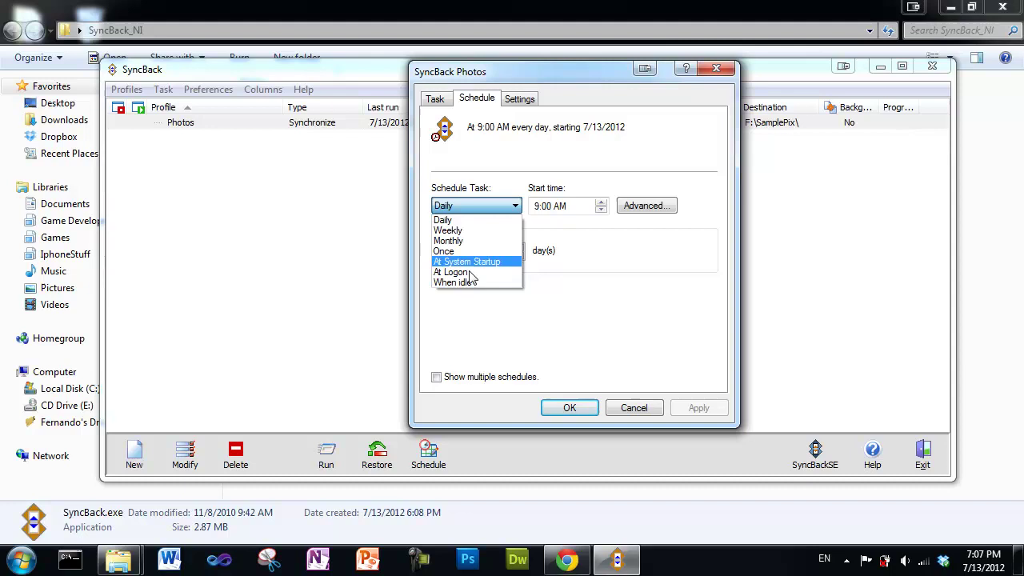
{"action": "left_click", "coordinate": [605, 325]}
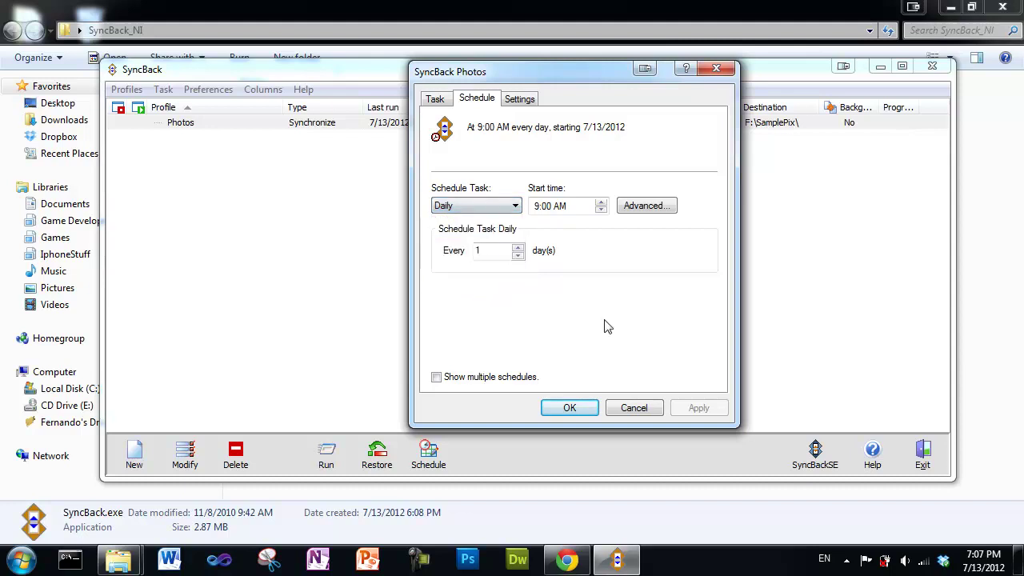
{"action": "left_click", "coordinate": [524, 103]}
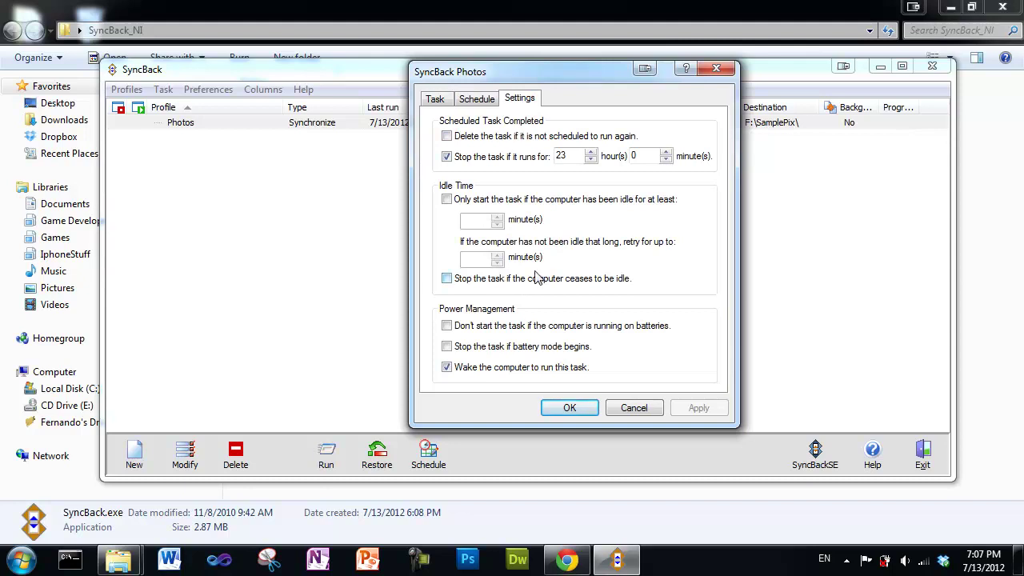
{"action": "left_click", "coordinate": [483, 98]}
{"action": "left_click", "coordinate": [445, 102]}
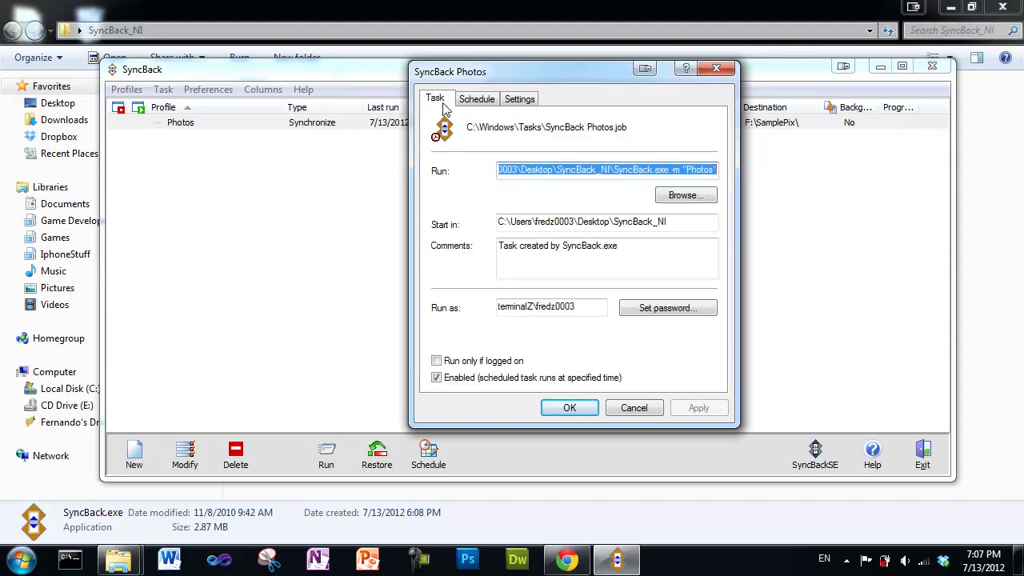
{"action": "left_click", "coordinate": [722, 72]}
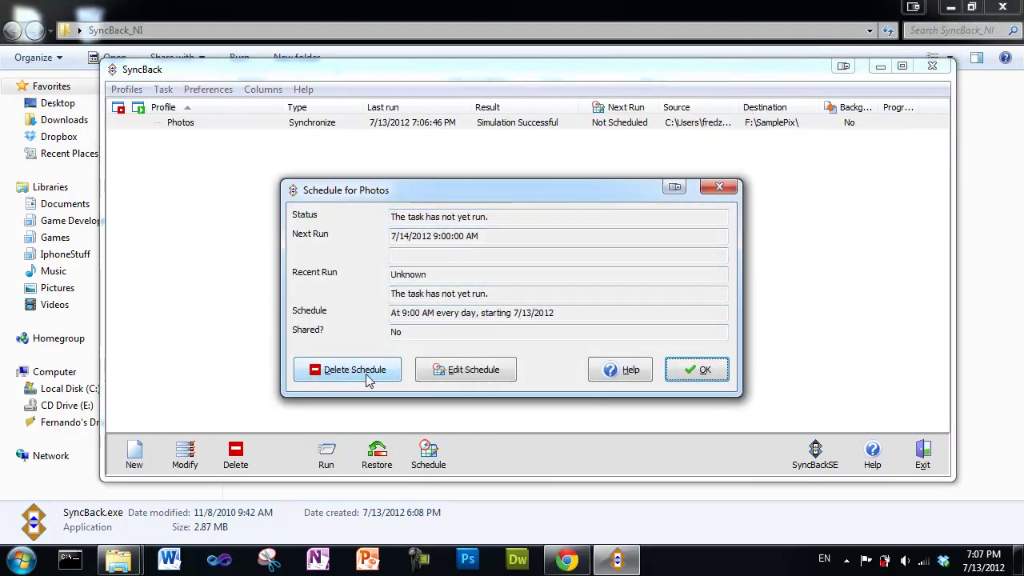
Step: Delete the Photos schedule and select the Photos profile
{"action": "left_click", "coordinate": [364, 378]}
{"action": "left_click", "coordinate": [579, 288]}
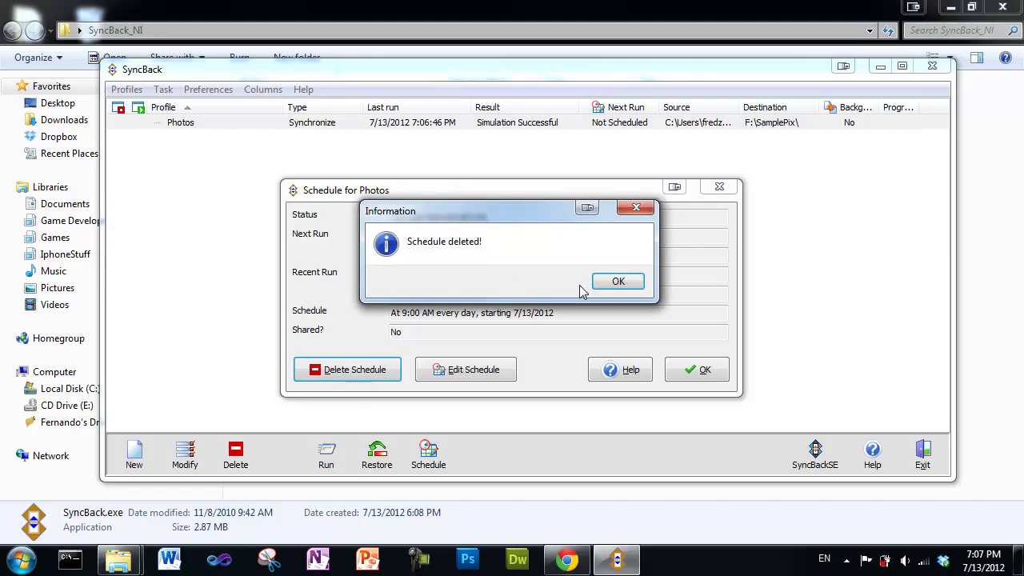
{"action": "left_click", "coordinate": [621, 282]}
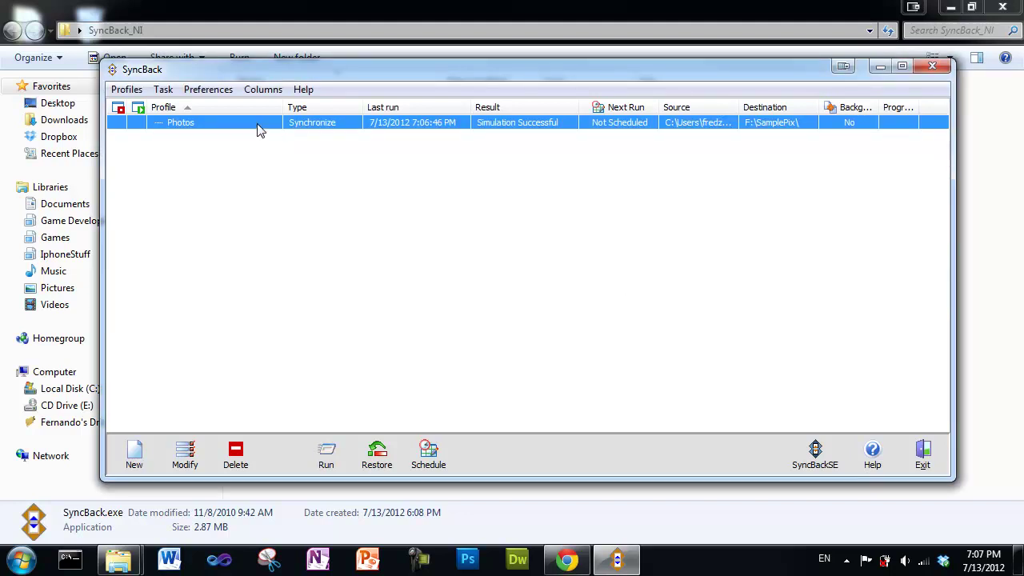
{"action": "left_click", "coordinate": [292, 207]}
Step: Run the Photos profile, continuing past the Differences dialog to copy all pictures
{"action": "left_click", "coordinate": [276, 130]}
{"action": "left_click", "coordinate": [328, 458]}
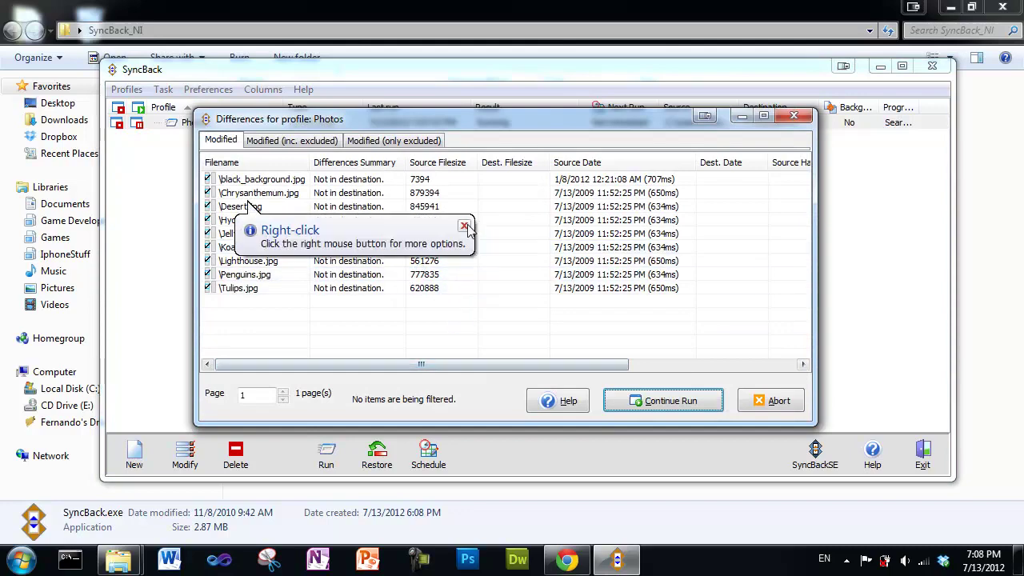
{"action": "left_click", "coordinate": [651, 405]}
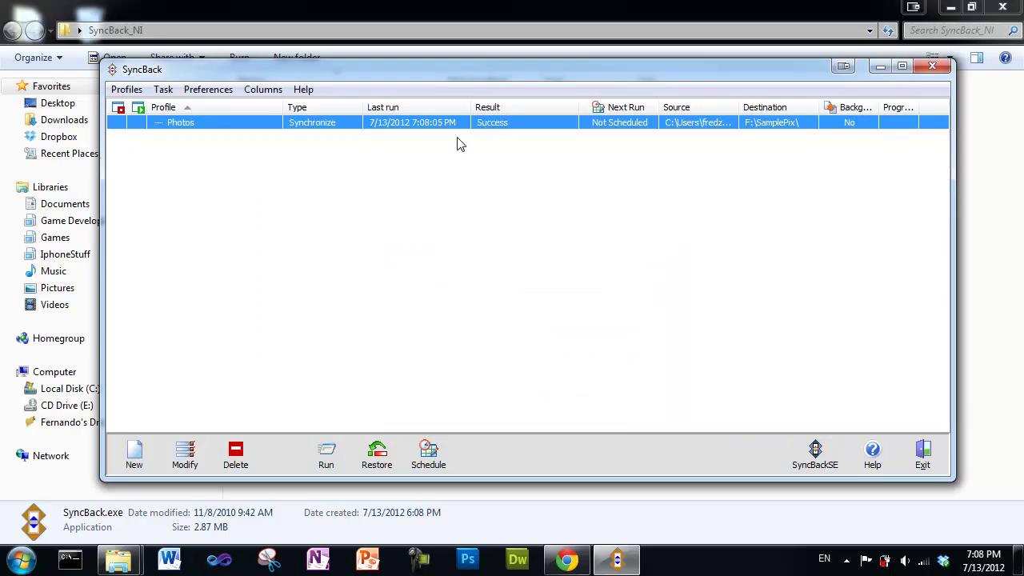
Step: Close SyncBack and compare F:\SamplePix against Pictures\Sample Pix, ending on drive F:
{"action": "key", "text": "alt+F4"}
{"action": "mouse_move", "coordinate": [112, 404]}
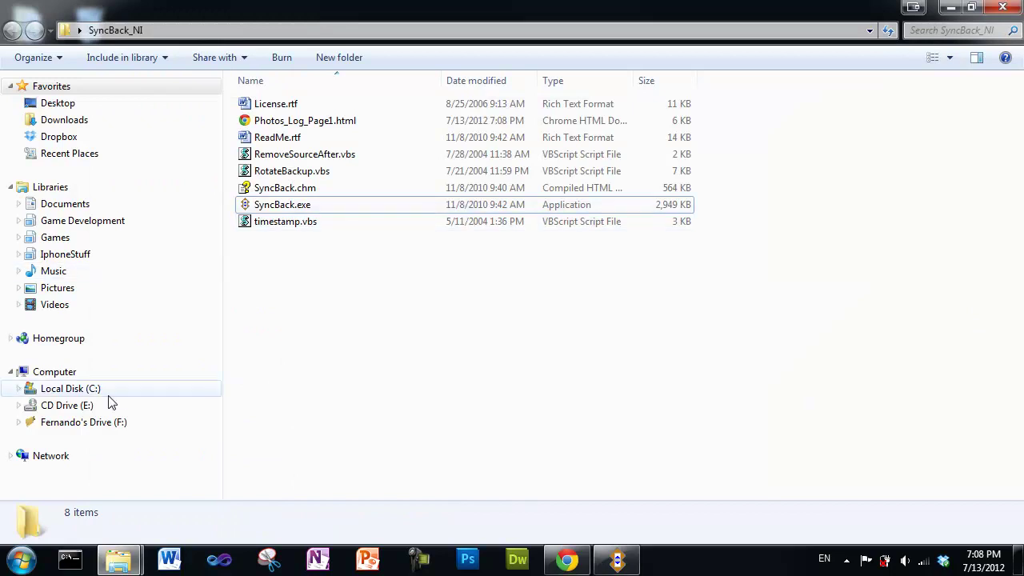
{"action": "left_click", "coordinate": [64, 424]}
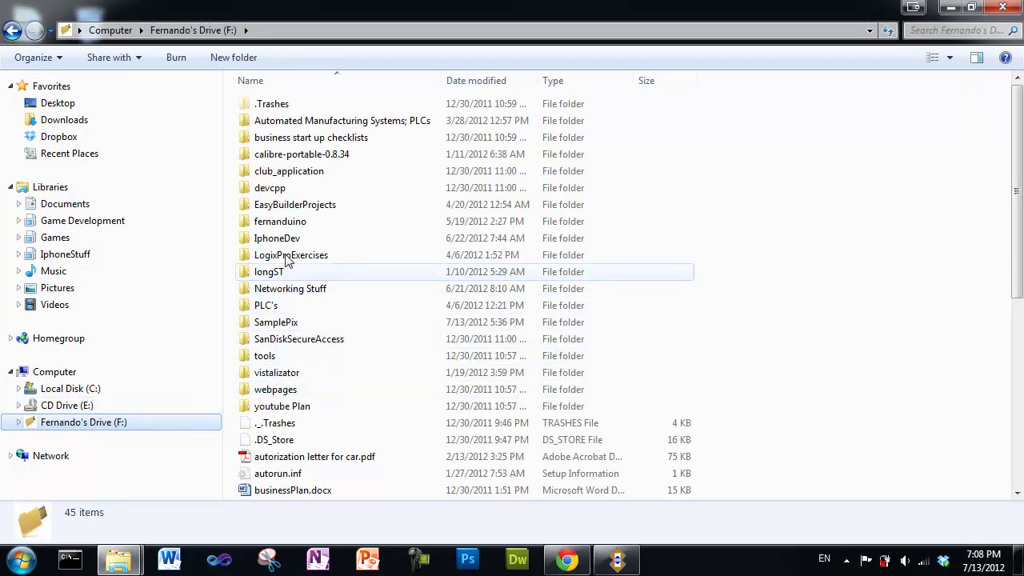
{"action": "double_click", "coordinate": [286, 324]}
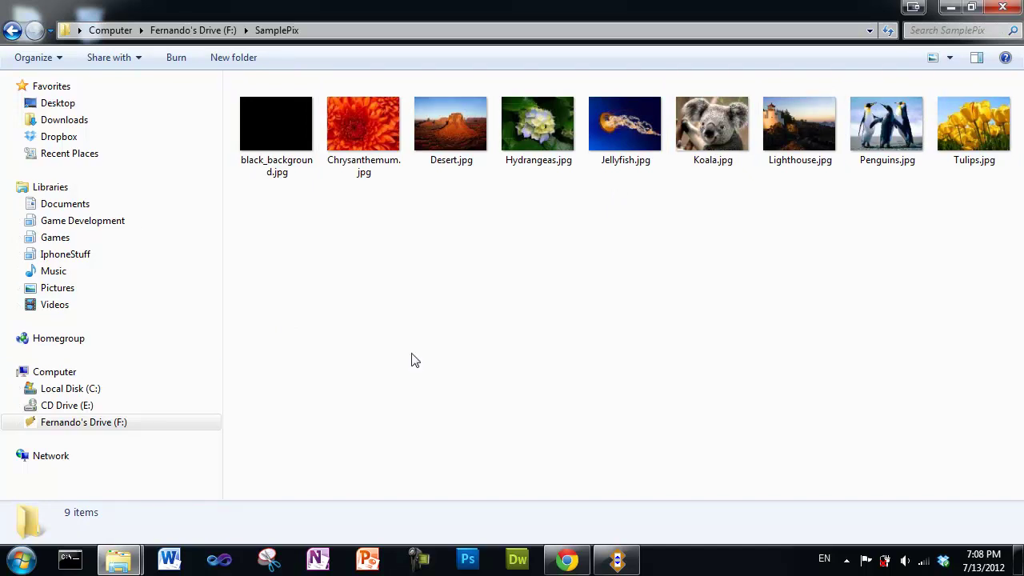
{"action": "left_click", "coordinate": [50, 291]}
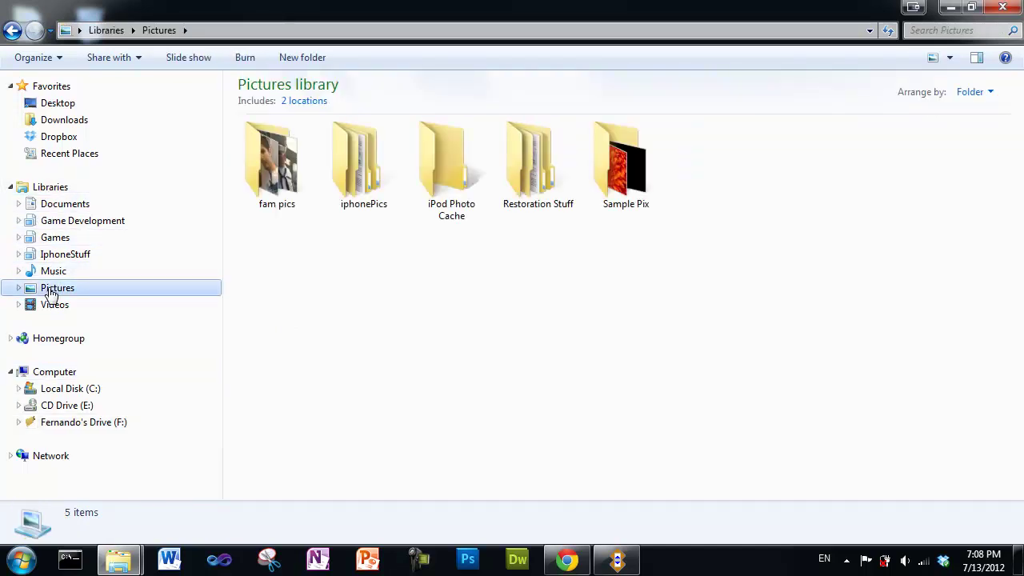
{"action": "double_click", "coordinate": [644, 171]}
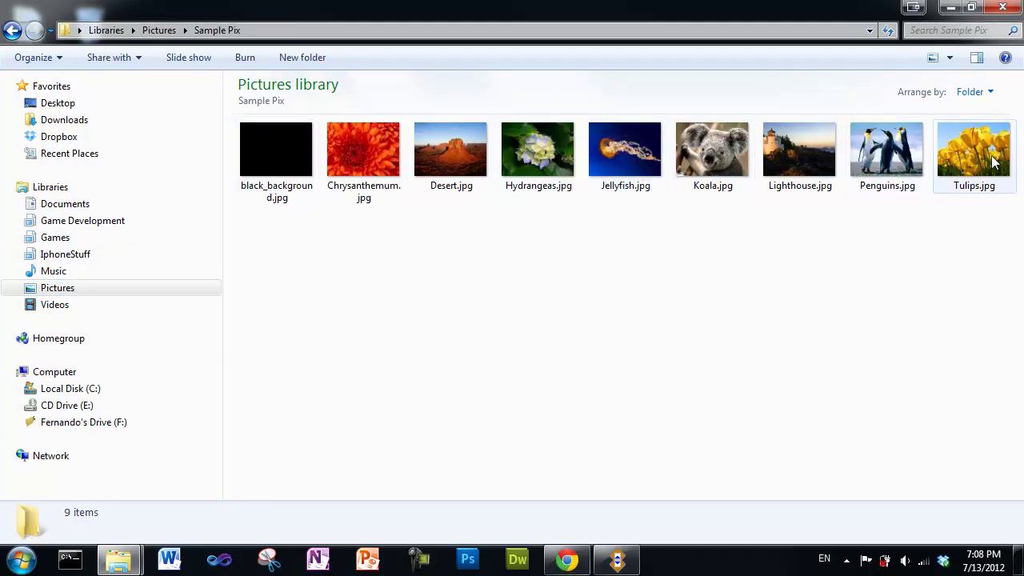
{"action": "left_click", "coordinate": [72, 422]}
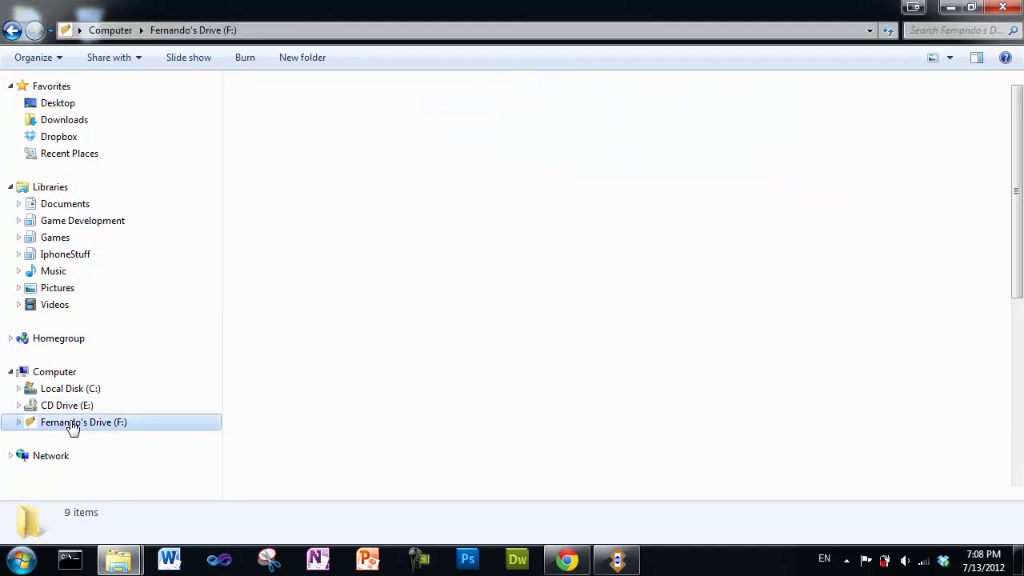
Step: Permanently delete Chrysanthemum.jpg and Jellyfish.jpg from F:\SamplePix
{"action": "double_click", "coordinate": [284, 325]}
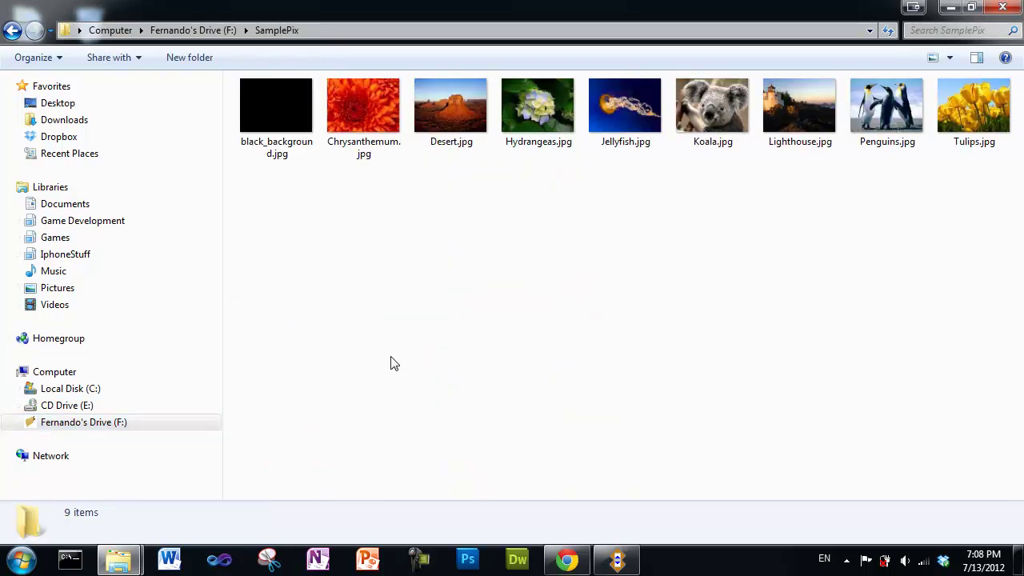
{"action": "left_click", "coordinate": [373, 122]}
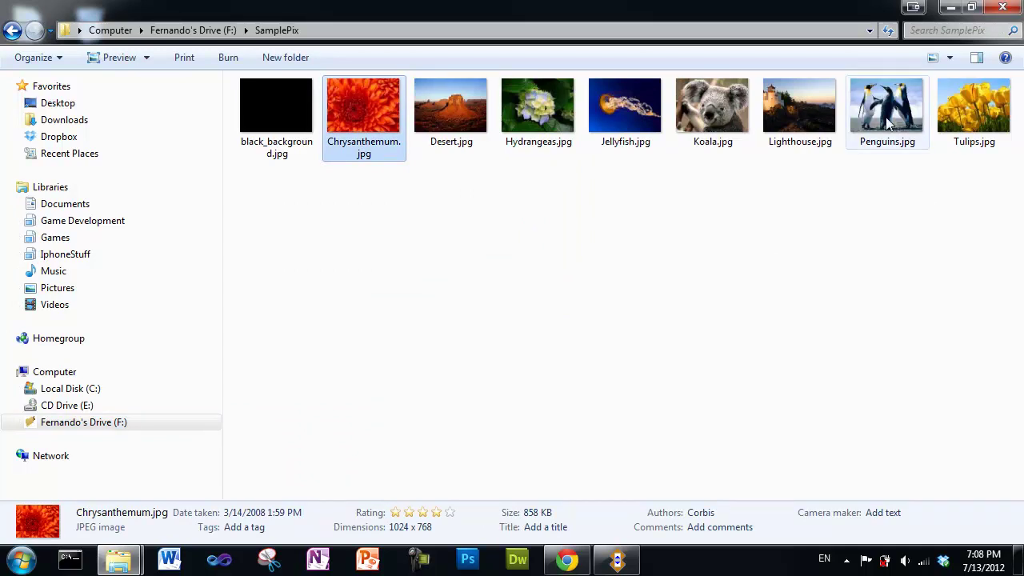
{"action": "left_click", "coordinate": [642, 118], "text": "ctrl"}
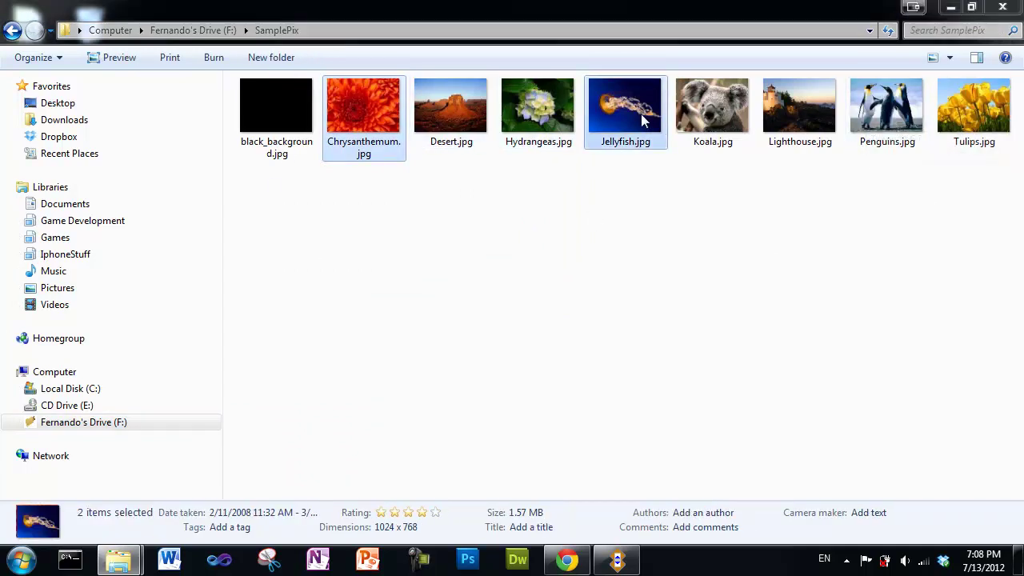
{"action": "key", "text": "shift+Delete"}
{"action": "key", "text": "Return"}
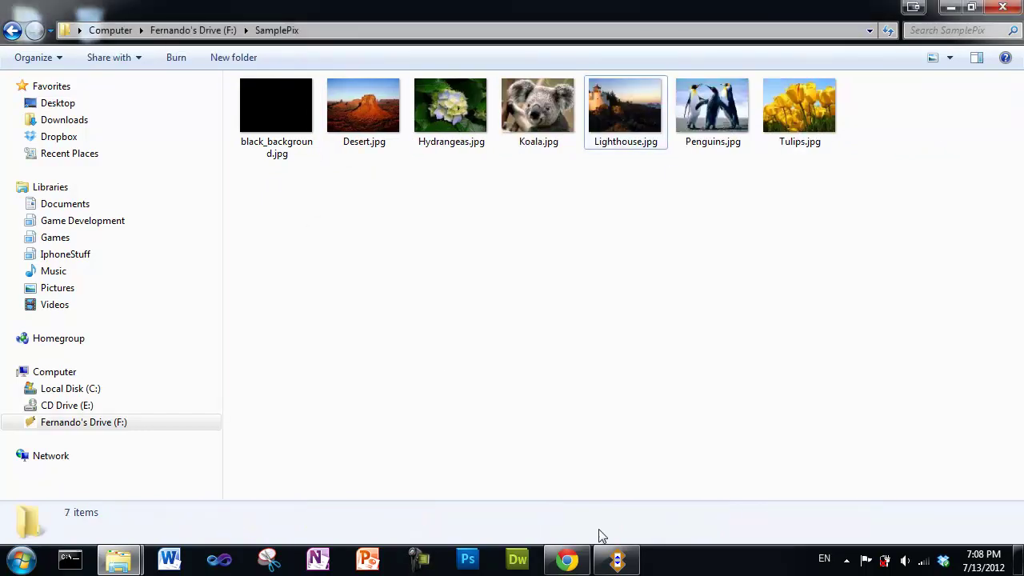
Step: Rerun the Photos profile, then check F:\SamplePix holds nine pictures again
{"action": "left_click", "coordinate": [617, 559]}
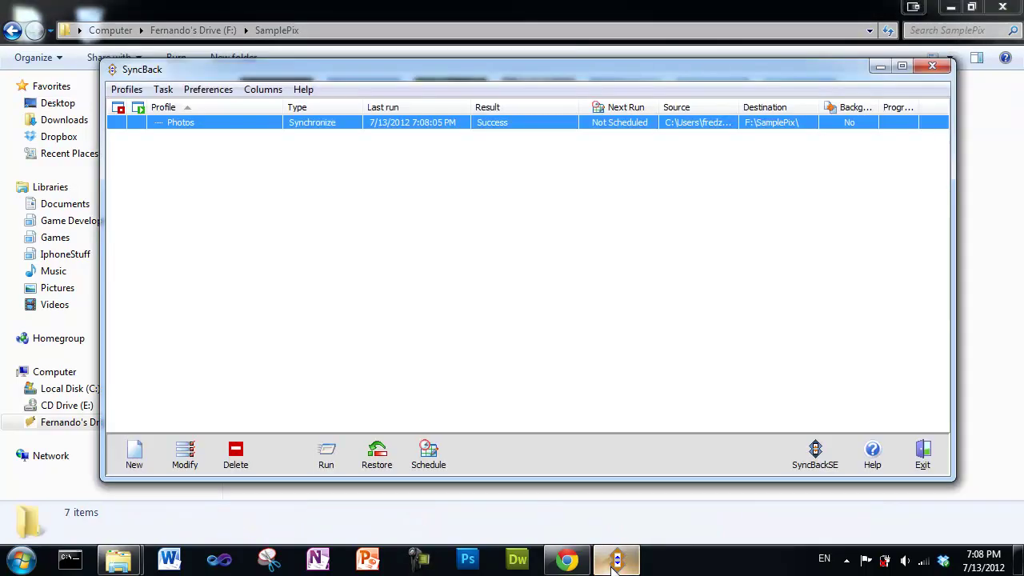
{"action": "left_click", "coordinate": [339, 459]}
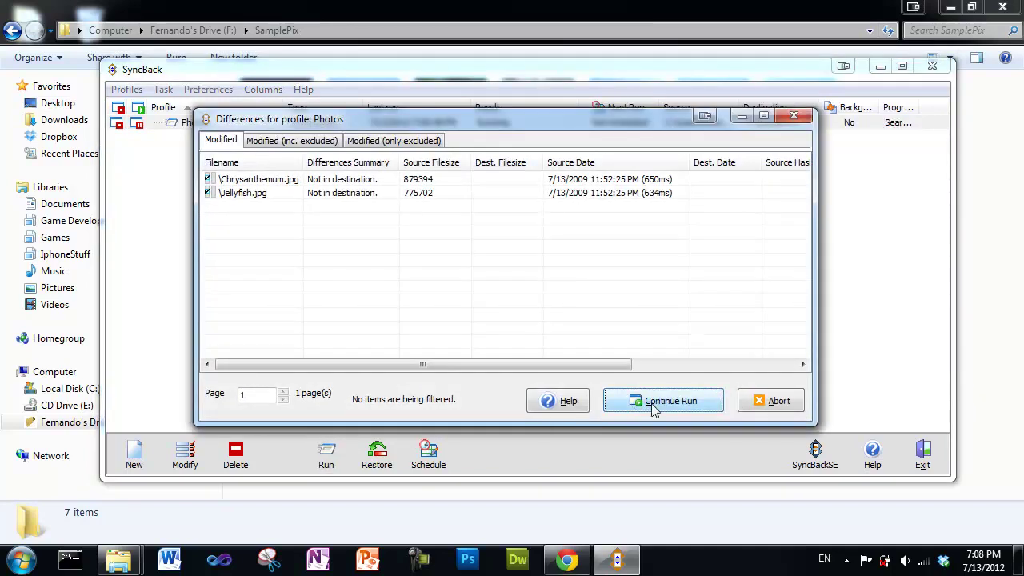
{"action": "left_click", "coordinate": [654, 404]}
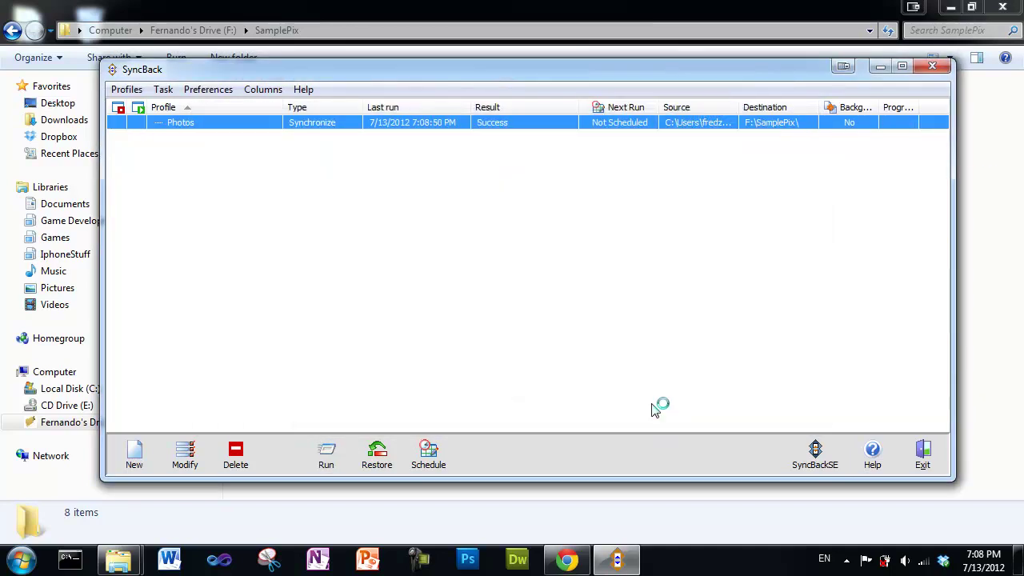
{"action": "left_click", "coordinate": [983, 287]}
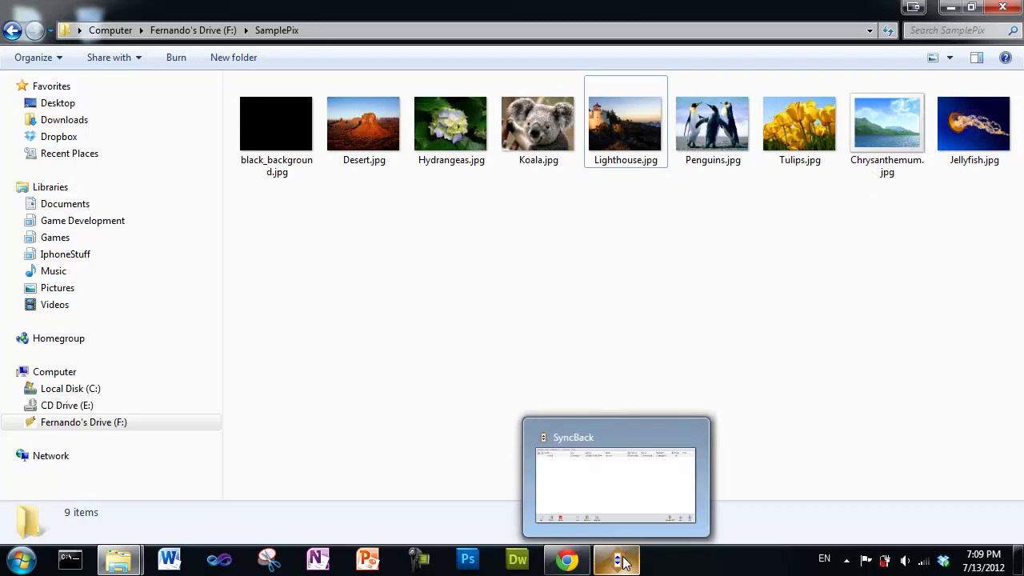
Step: Minimize Windows Explorer and the SyncBack window
{"action": "left_click", "coordinate": [952, 11]}
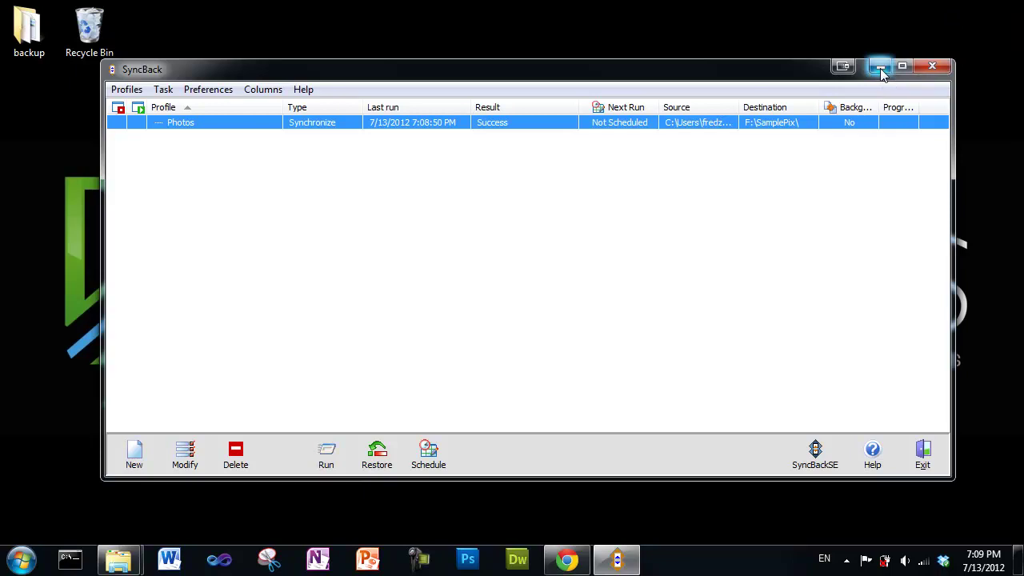
{"action": "left_click", "coordinate": [880, 68]}
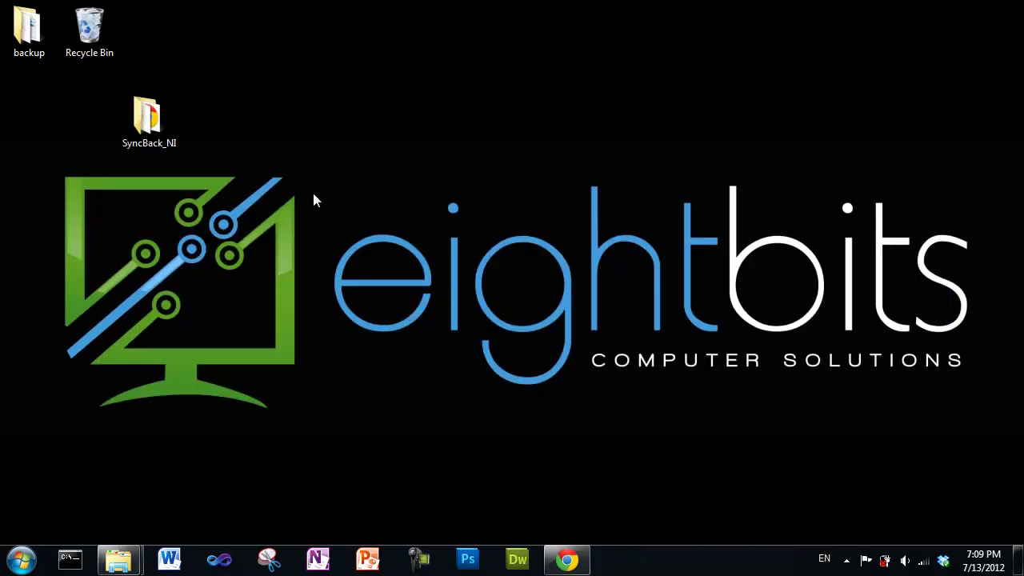
Step: Bring Chrome back and show the eightbits Twitter profile tab
{"action": "left_click", "coordinate": [566, 559]}
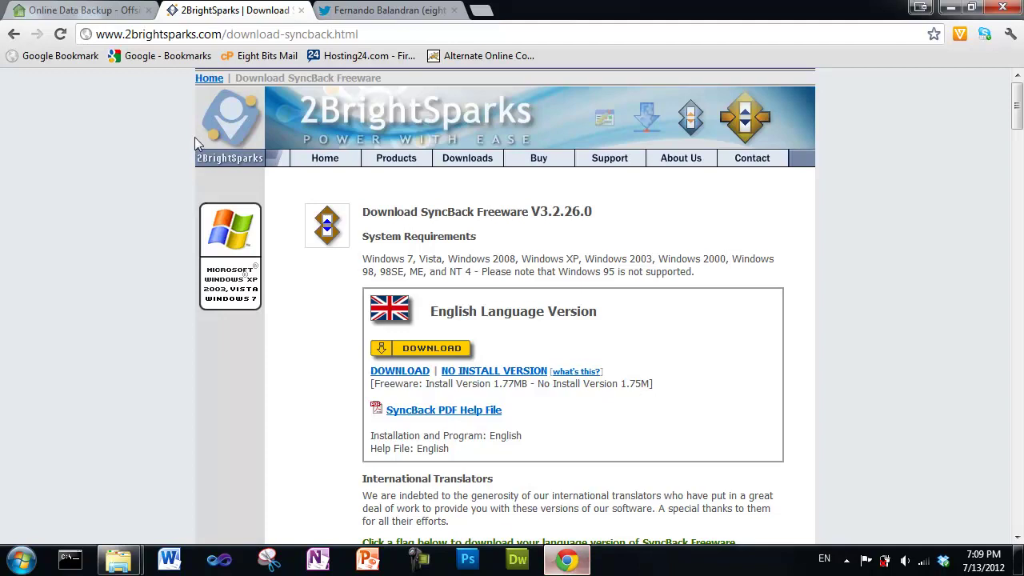
{"action": "left_click", "coordinate": [370, 13]}
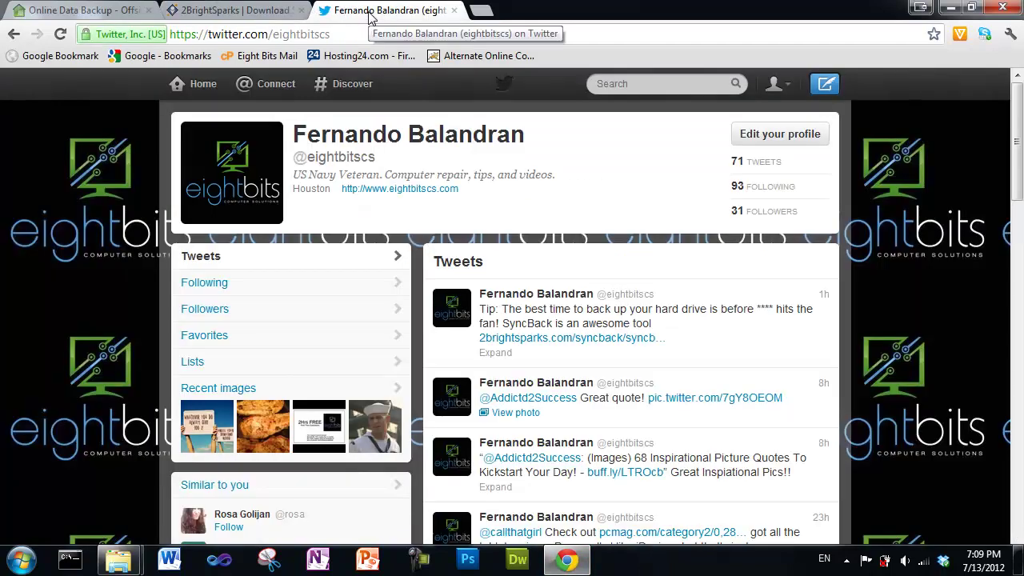